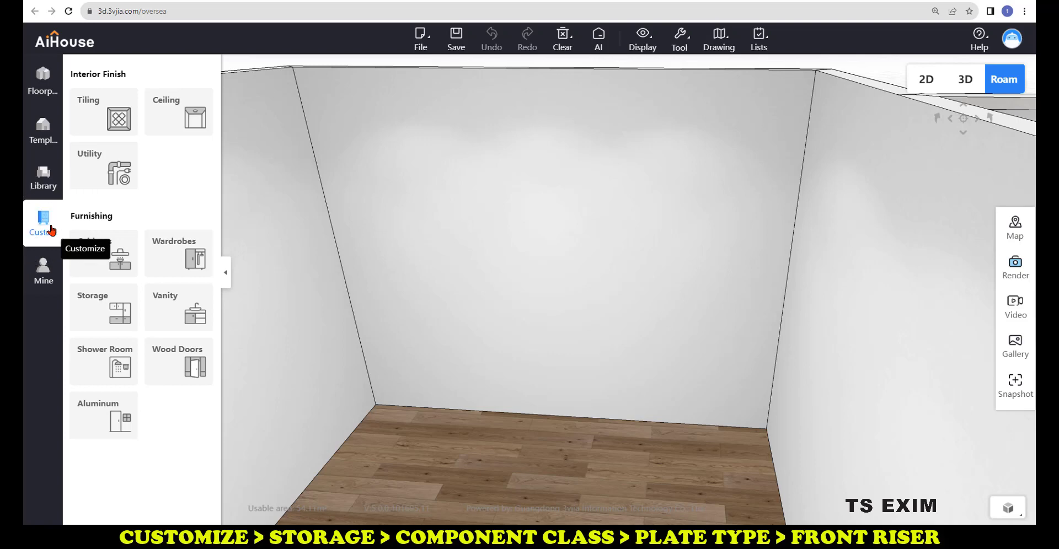
Step: Start storage furniture customization and list the Plate type models of the Component class category
click(97, 311)
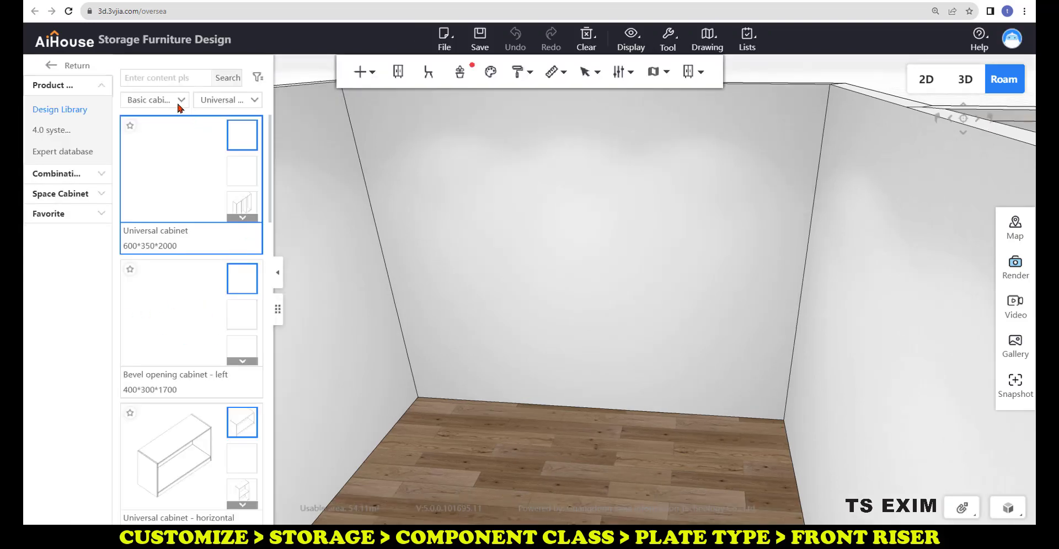
click(182, 101)
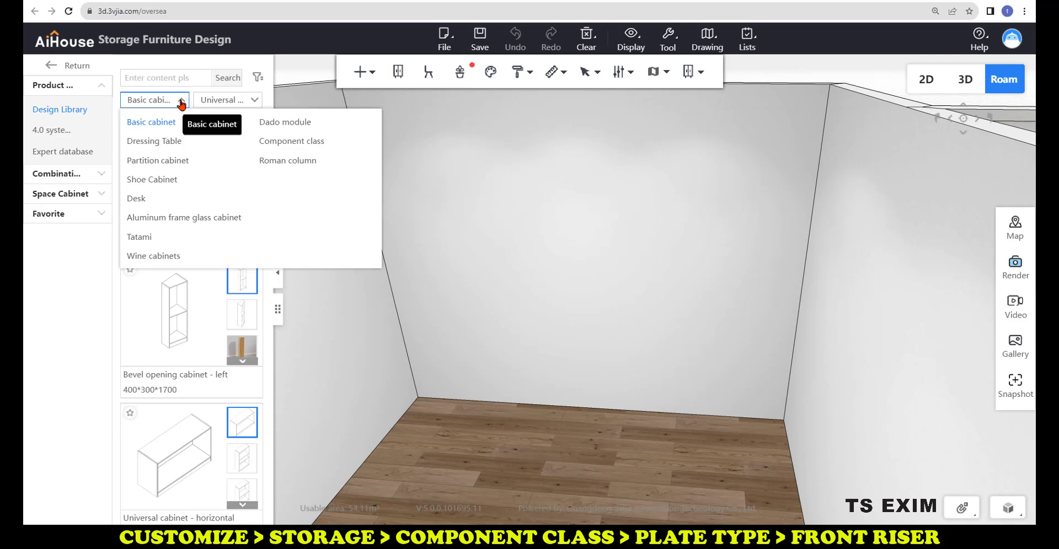
click(316, 142)
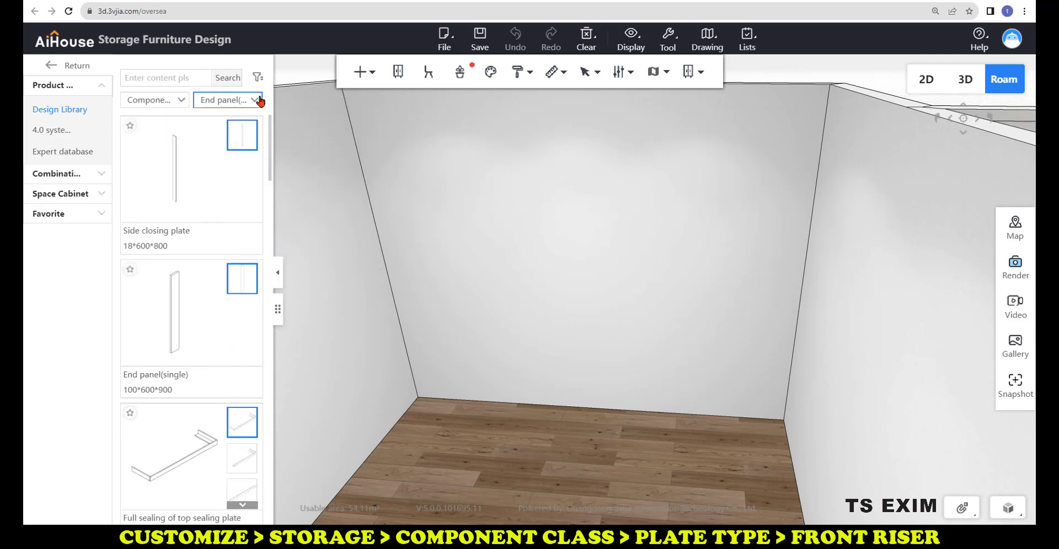
click(261, 101)
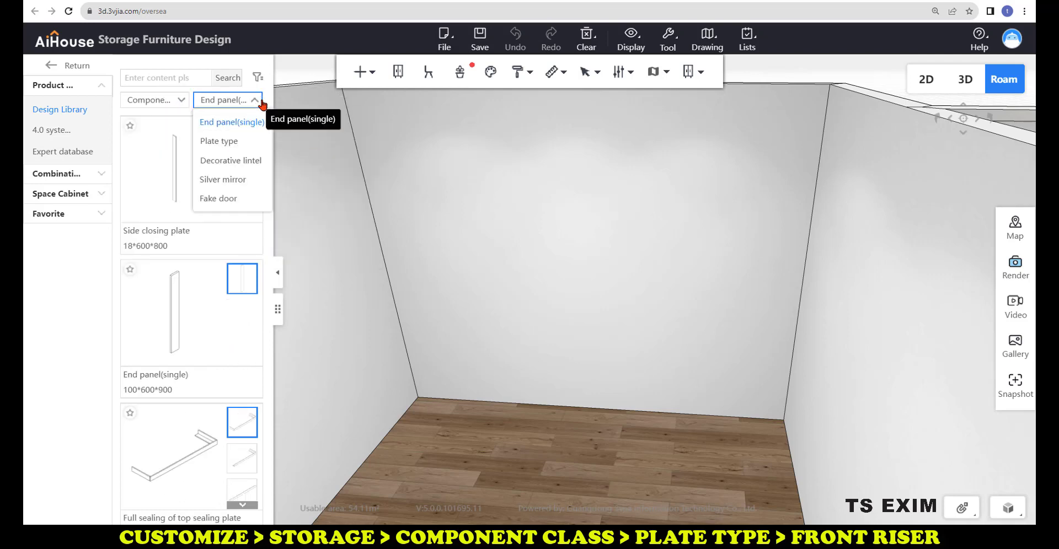
click(234, 142)
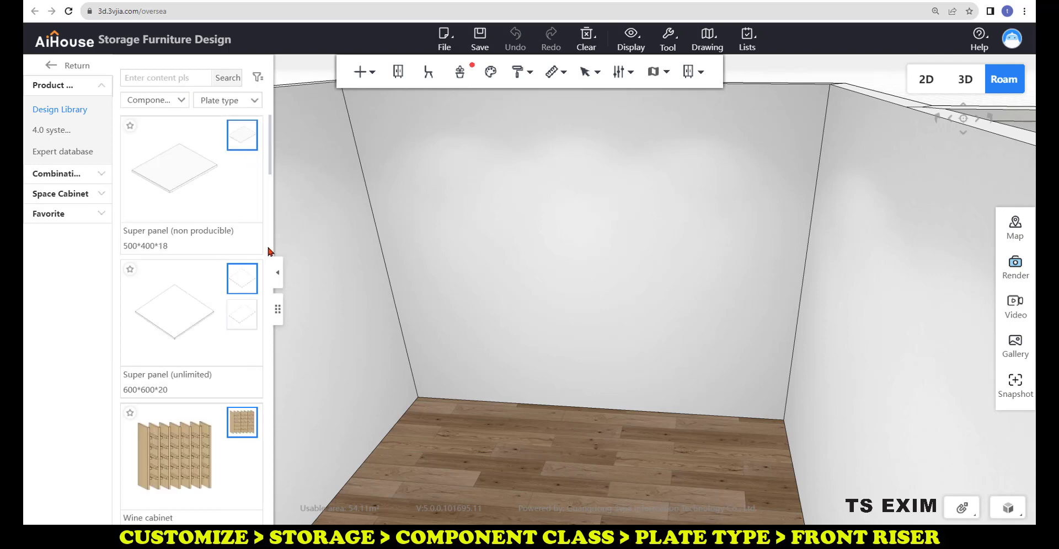
Step: Find the Front riser (600*18*600) among the plate models and place it on the floor against the back wall
drag(270, 156, 278, 198)
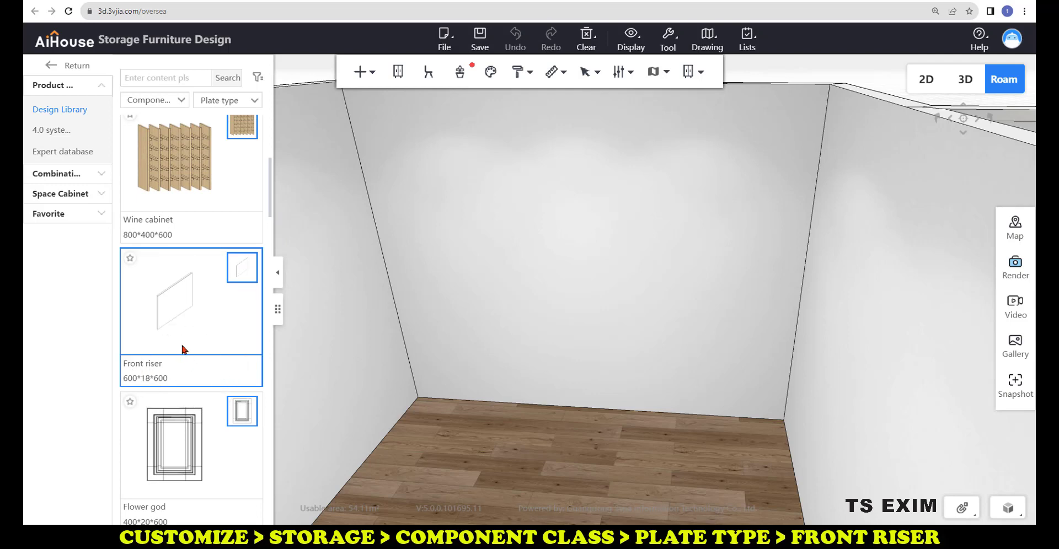
mouse_move(253, 262)
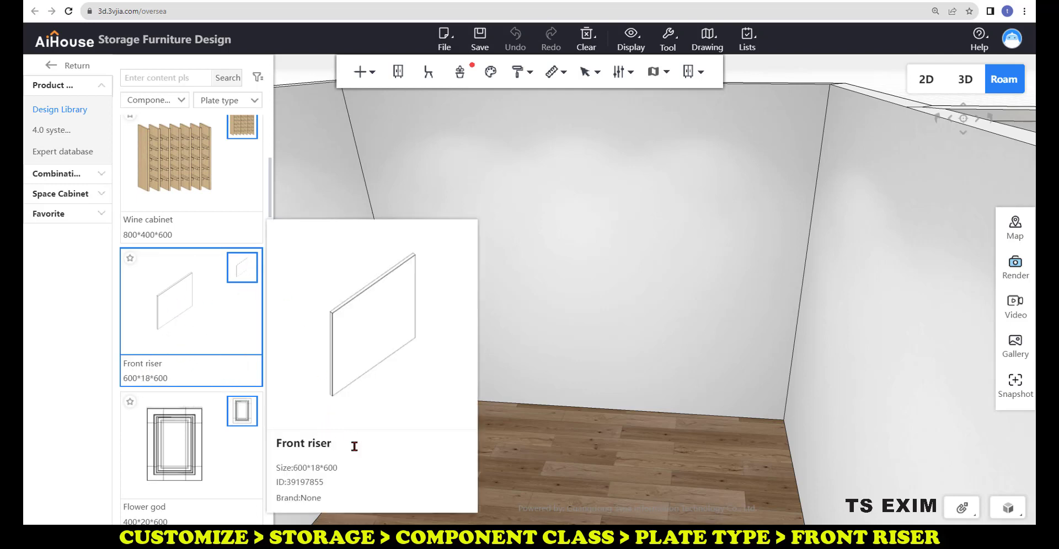
drag(170, 307, 498, 402)
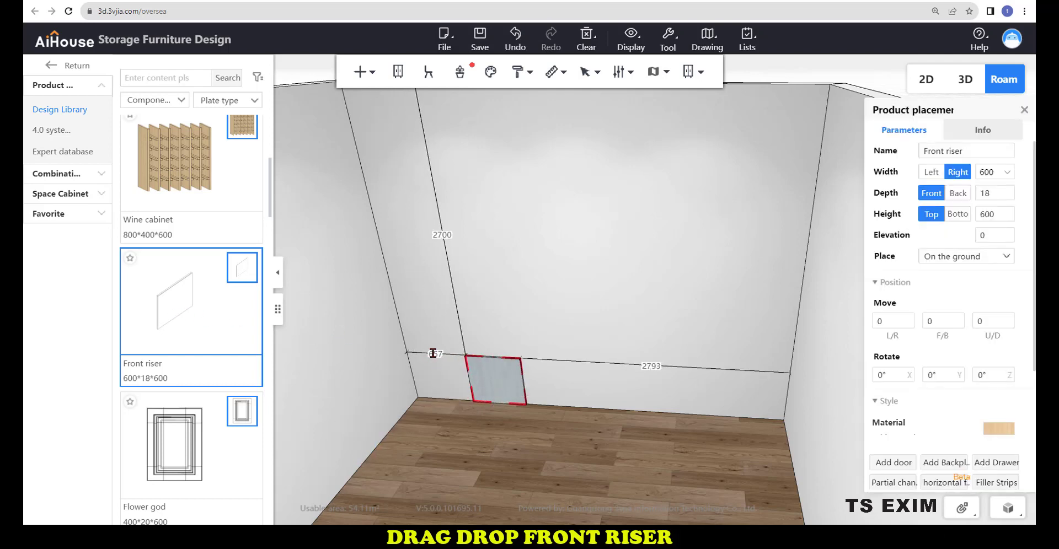
Step: Set the front riser's distance from the left wall to 600
click(435, 354)
text(6)
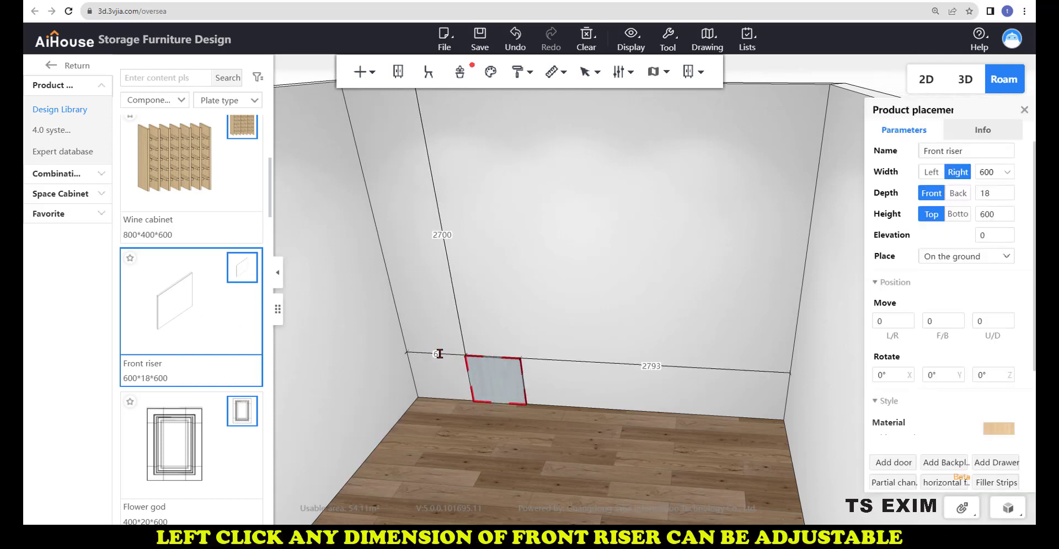
text(00)
key(Return)
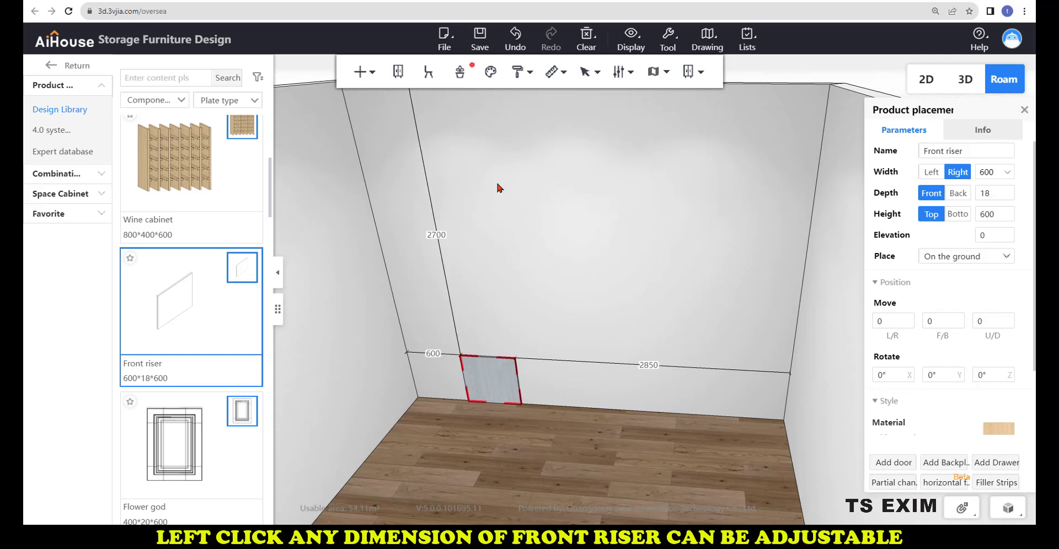
Step: Set the front riser's distance from the ceiling to 2000, and set its distance from the floor to 0
click(442, 233)
text(2000)
key(Return)
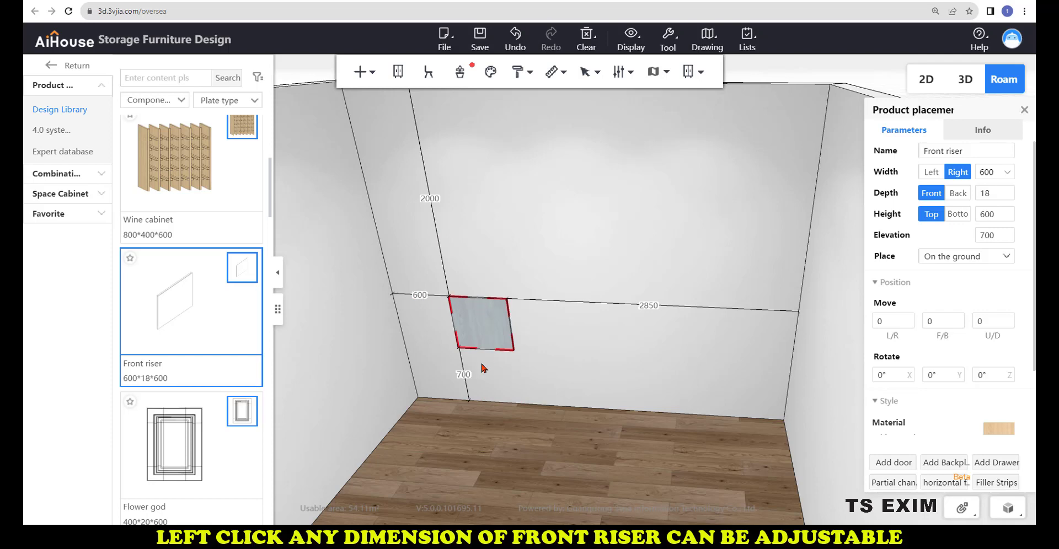
click(464, 375)
text(0)
key(Return)
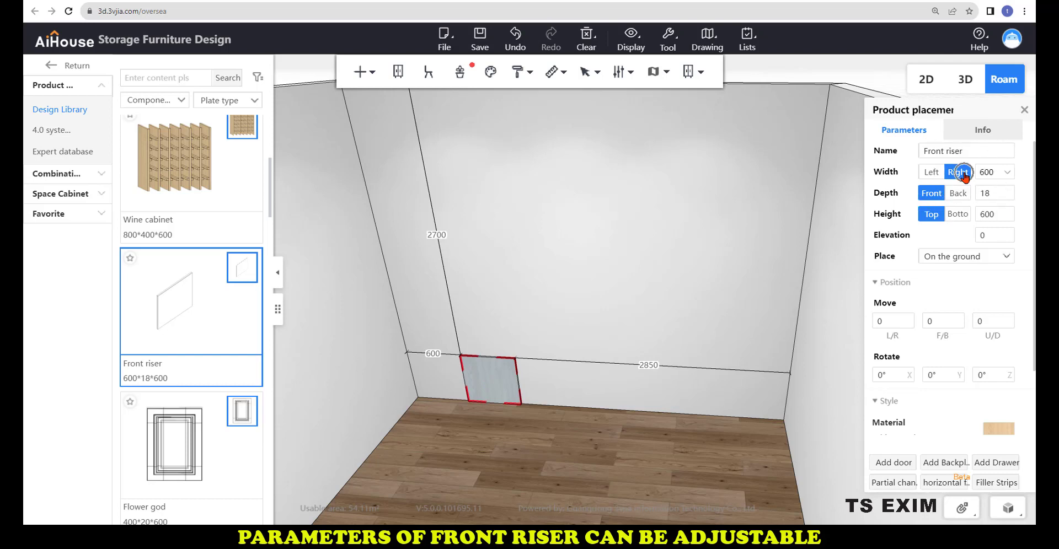
Step: Set the front riser's width to 800, extending it toward the right
click(1000, 174)
scroll(535, 387, up, 3)
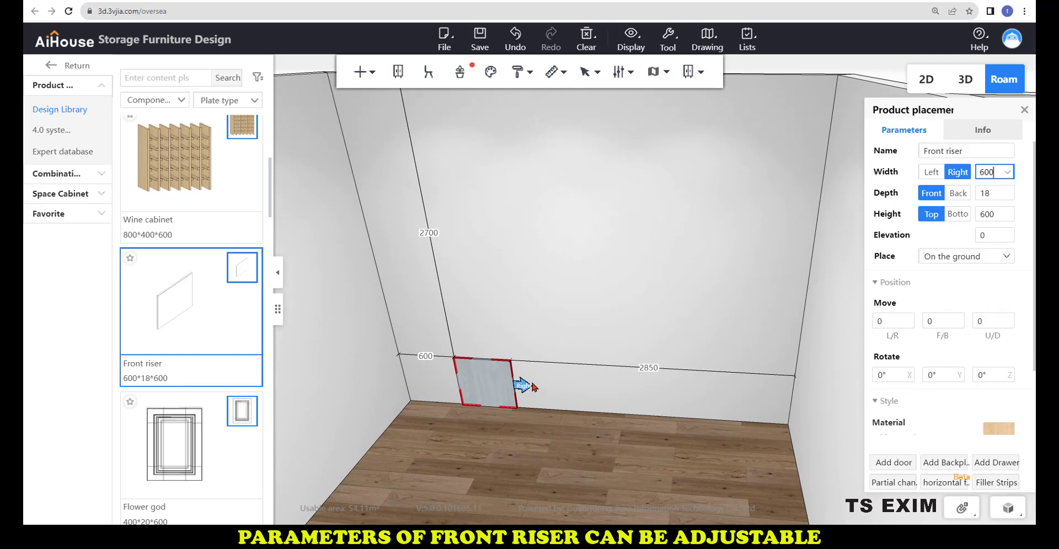
click(559, 400)
scroll(562, 403, up, 3)
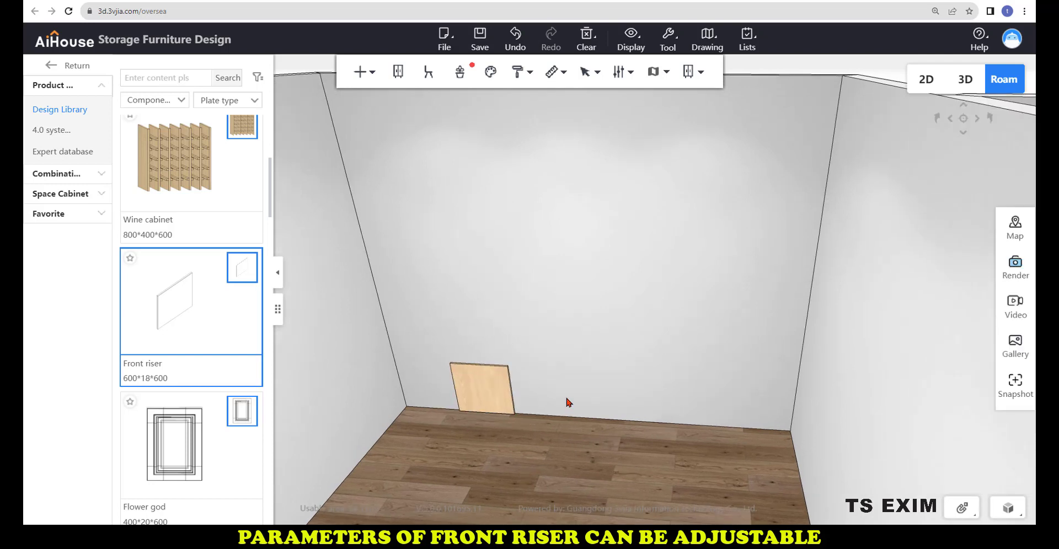
key(e)
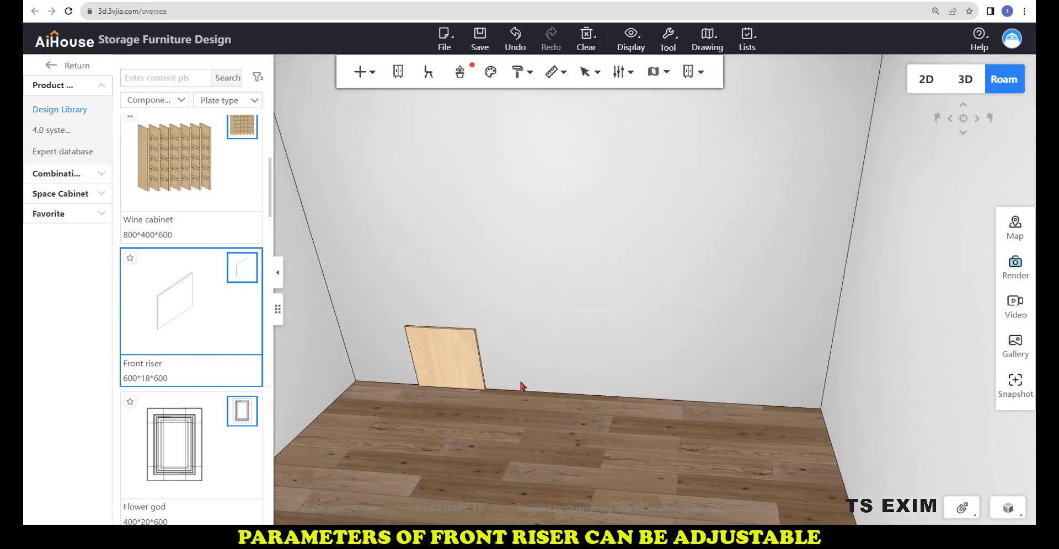
scroll(509, 363, up, 3)
click(416, 360)
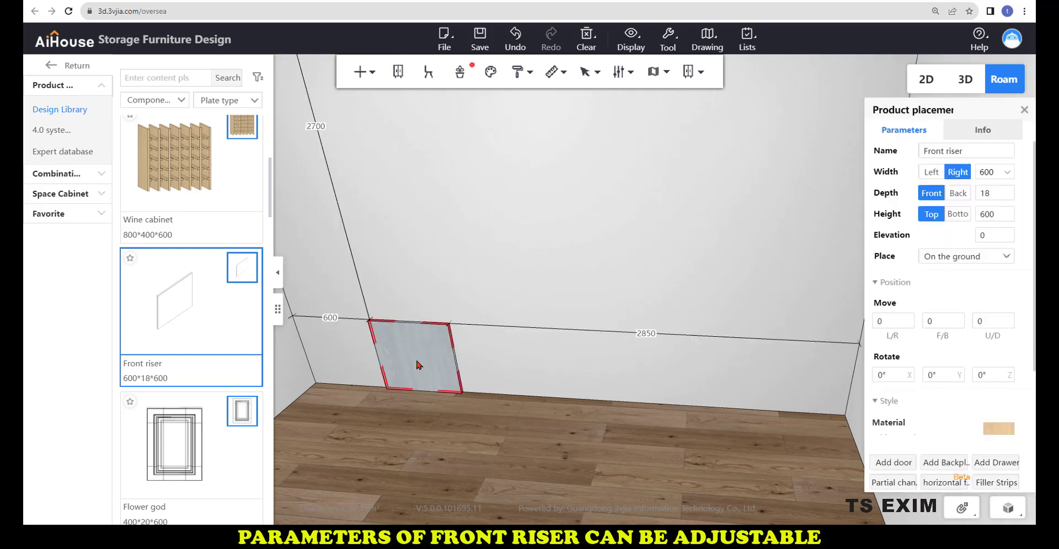
click(281, 278)
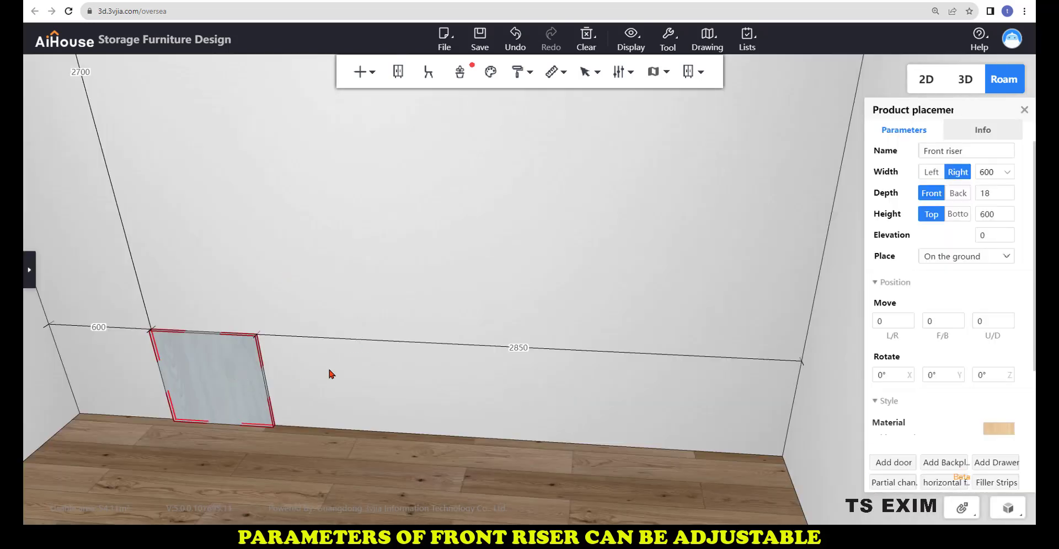
key(a)
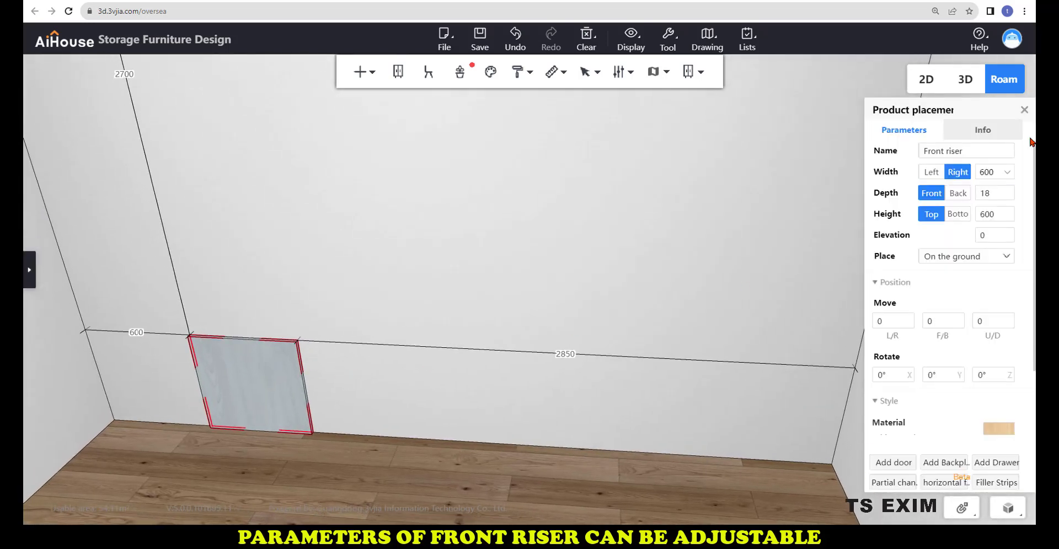
click(996, 173)
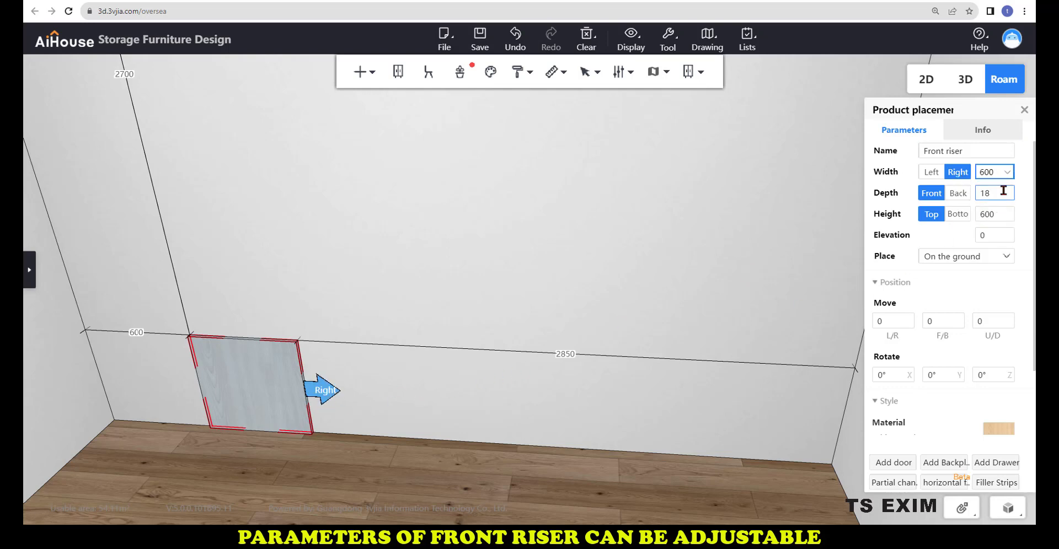
double_click(996, 173)
text(800)
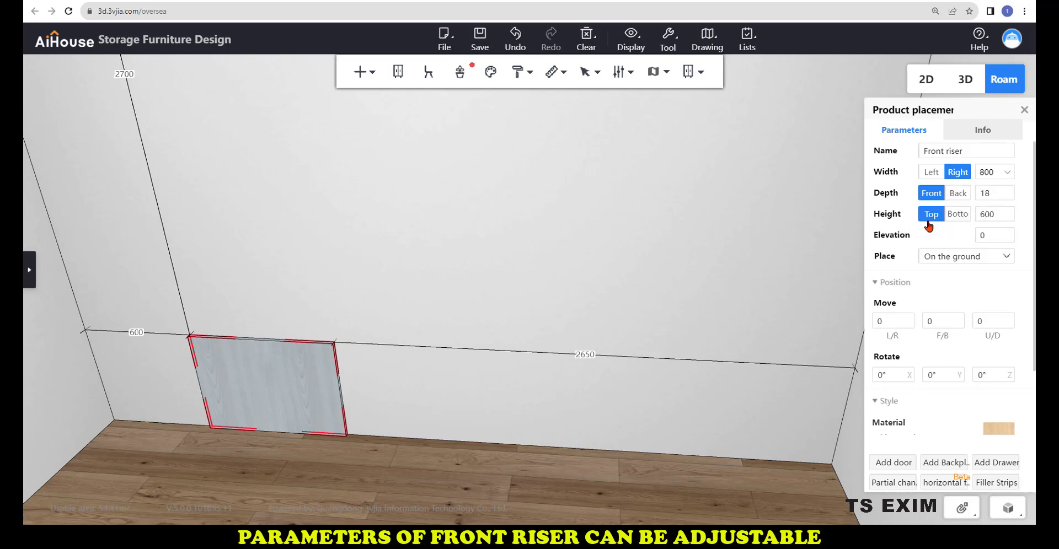
Step: Set the front riser's height to 3000 with Top as the direction, and close its parameters
click(1000, 215)
double_click(1000, 215)
click(1009, 210)
double_click(1010, 210)
text(3000)
key(Return)
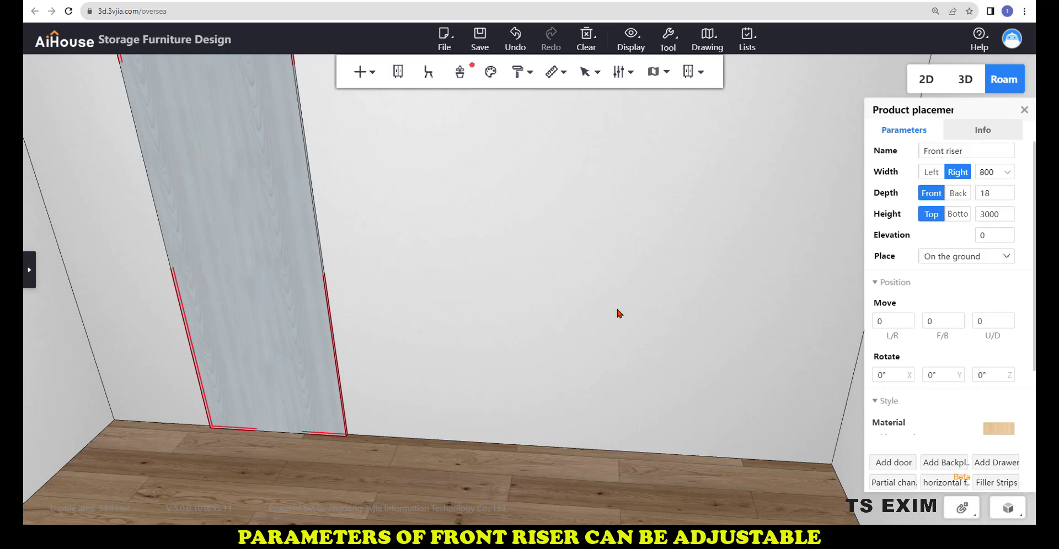
scroll(607, 309, down, 5)
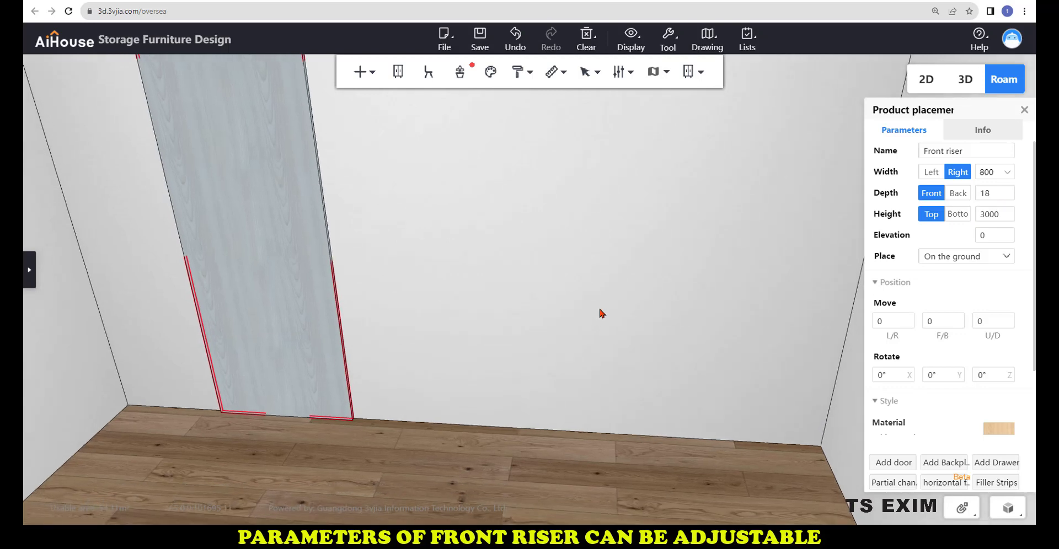
scroll(591, 313, down, 3)
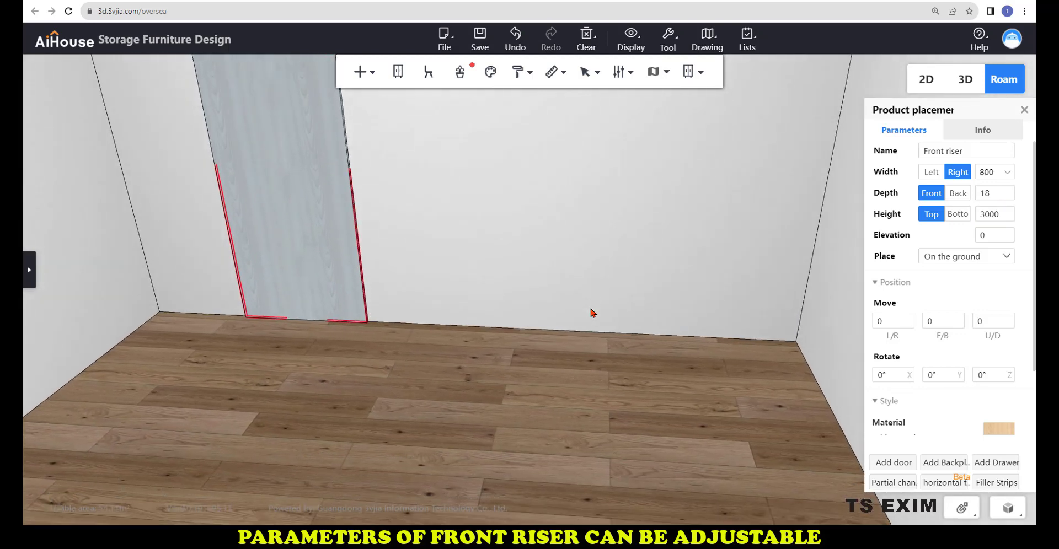
scroll(591, 312, up, 5)
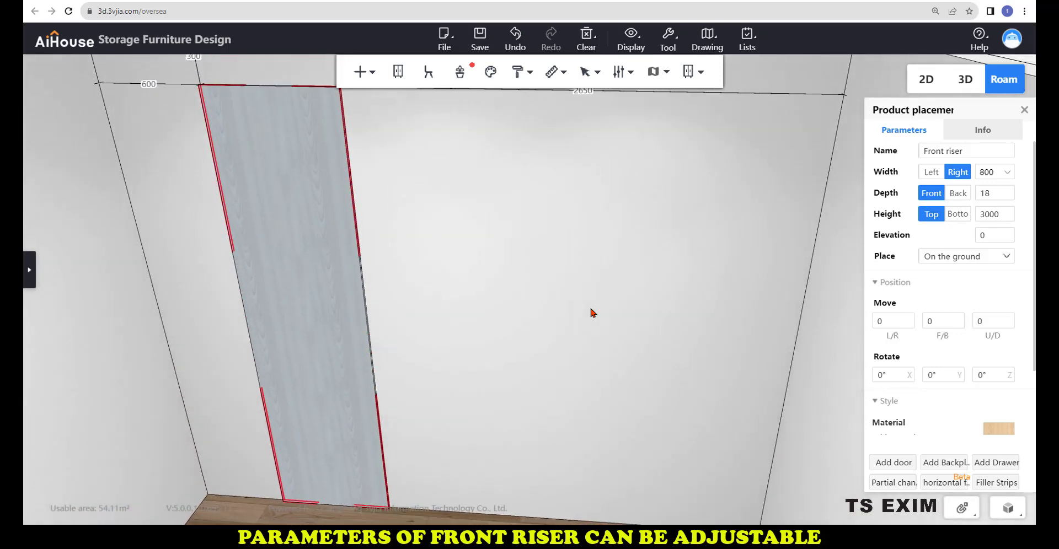
scroll(591, 312, down, 2)
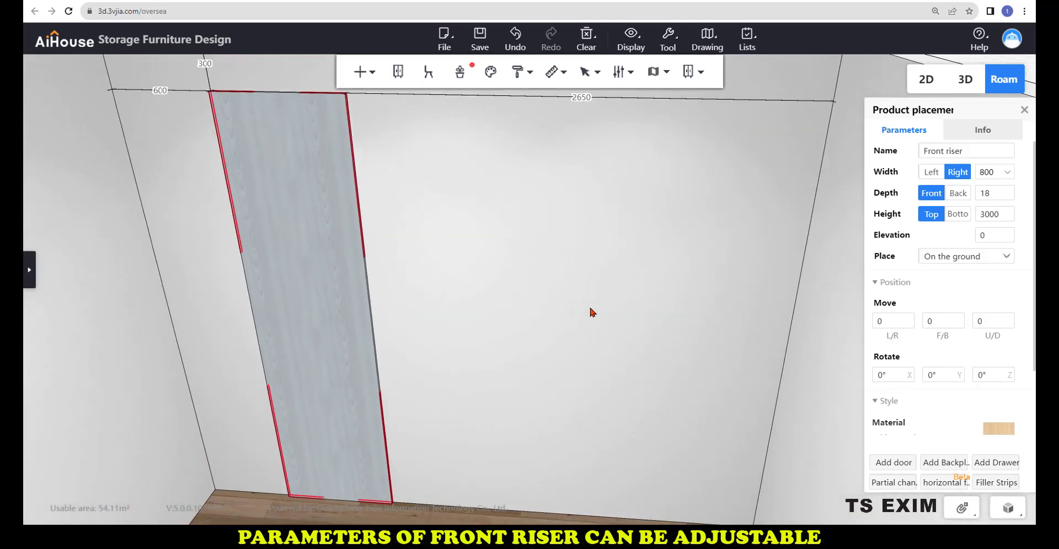
click(1025, 110)
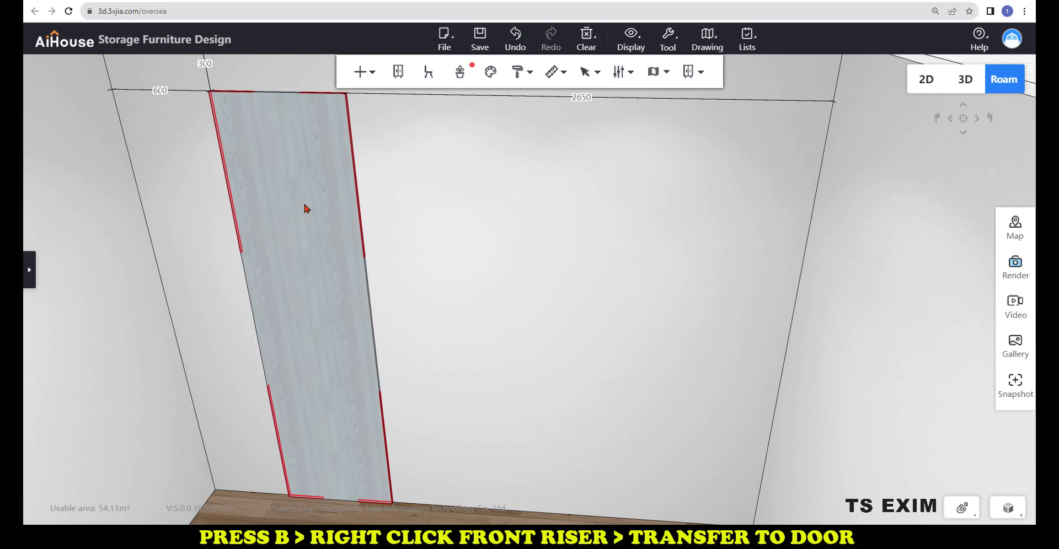
Step: Enter board selection mode and convert the front riser panel into a door with Transfer to door
key(b)
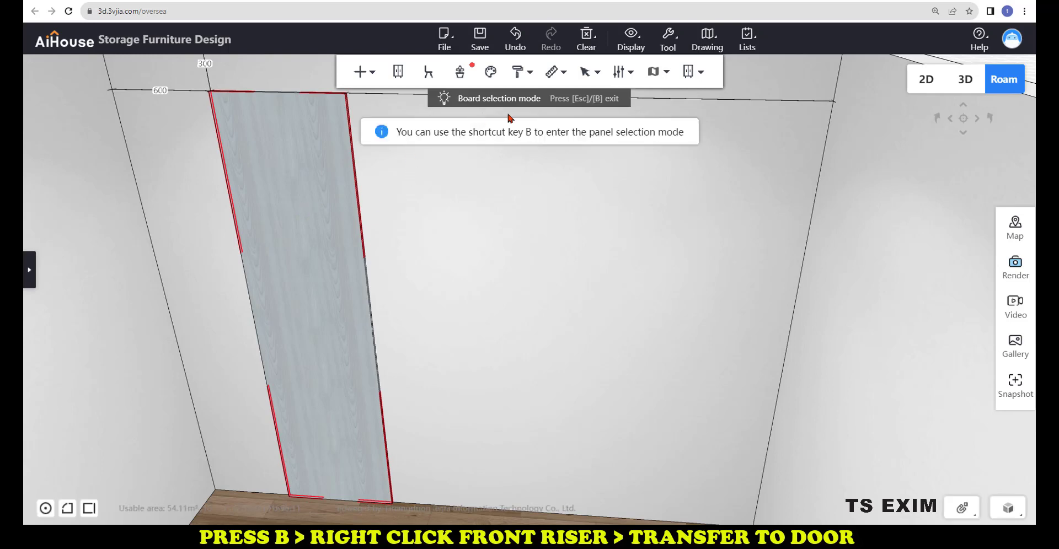
right_click(303, 177)
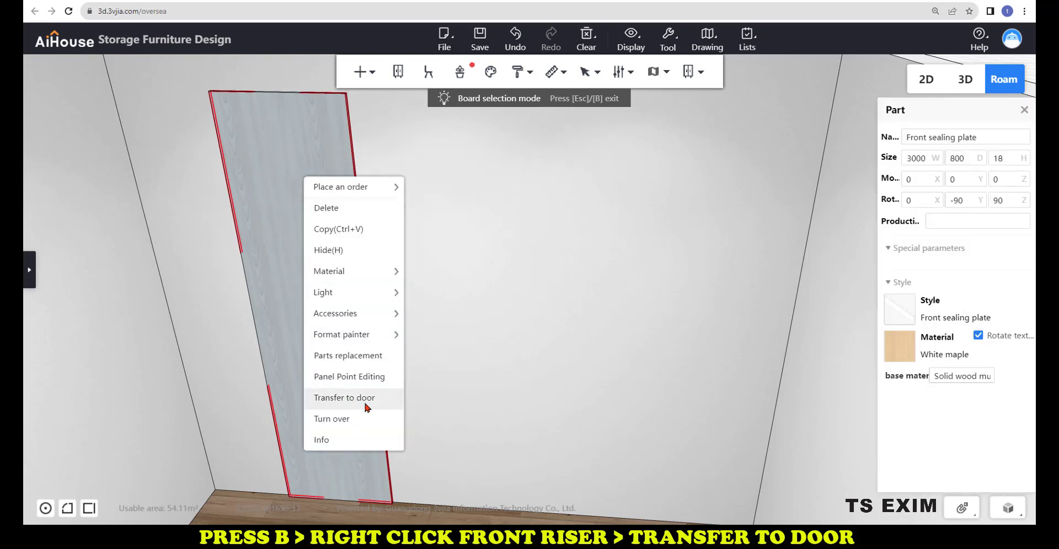
click(382, 398)
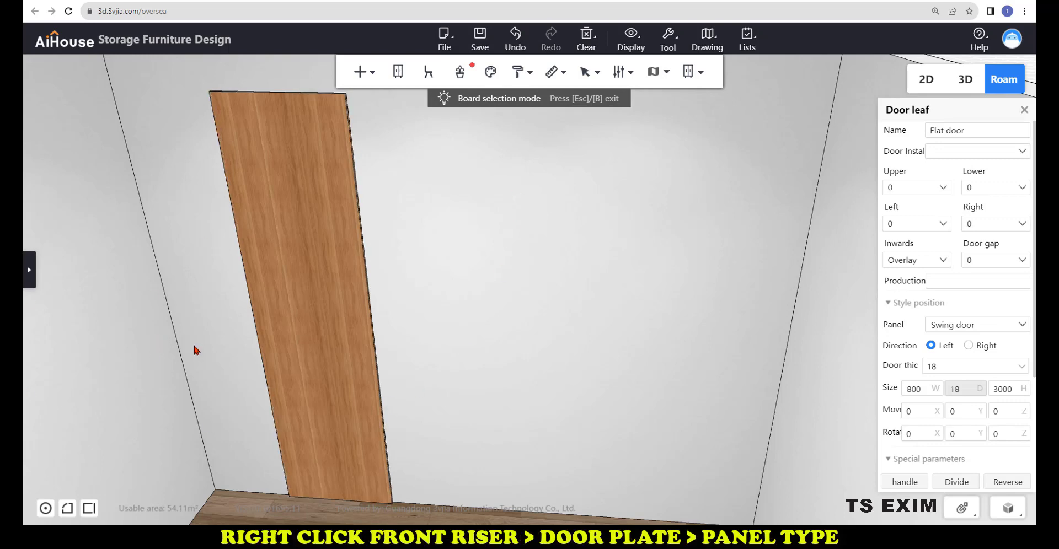
Step: Open the door's panel type library and list the Aluminum frame glass door models under Aluminum frame door panel
right_click(338, 264)
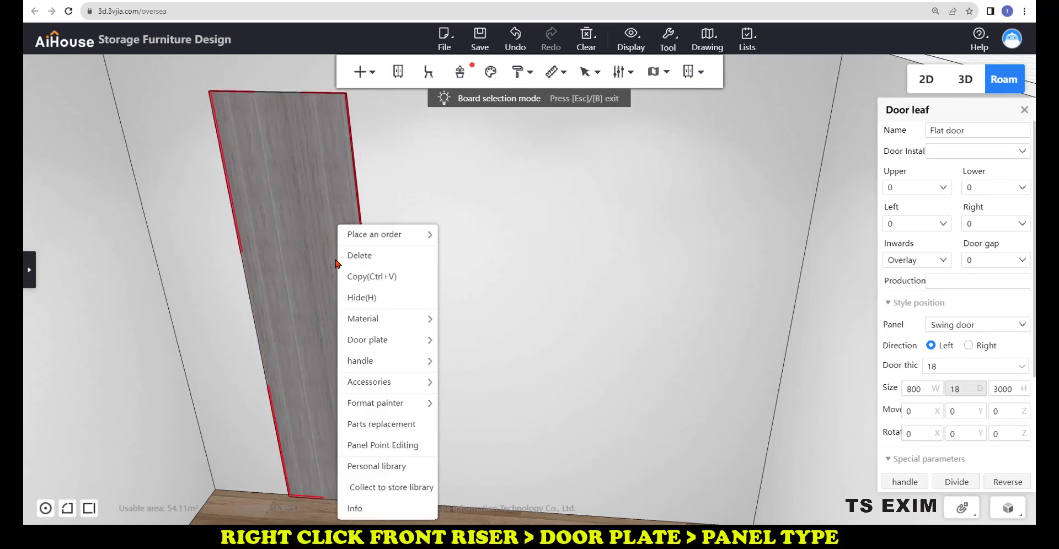
click(303, 228)
right_click(303, 227)
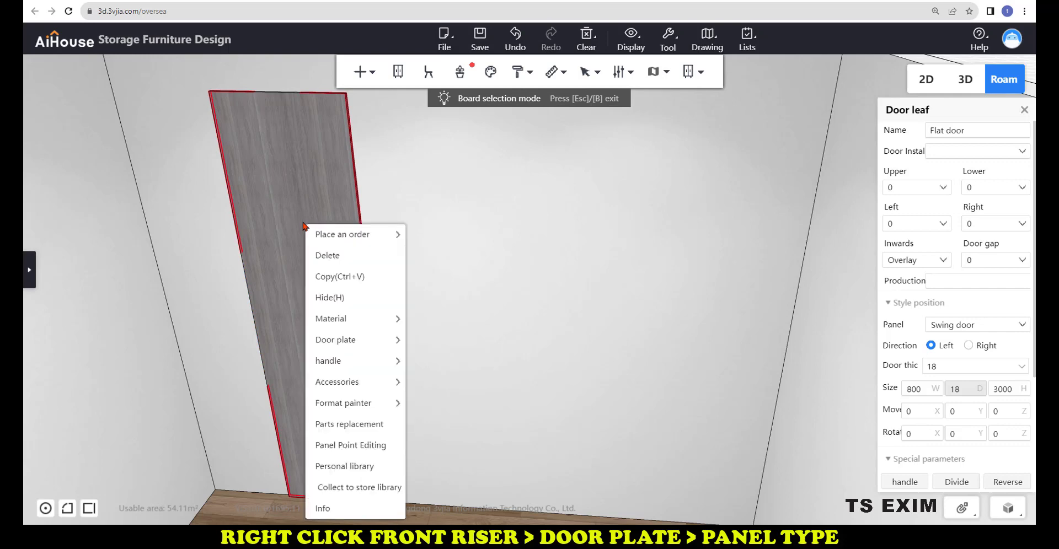
click(381, 348)
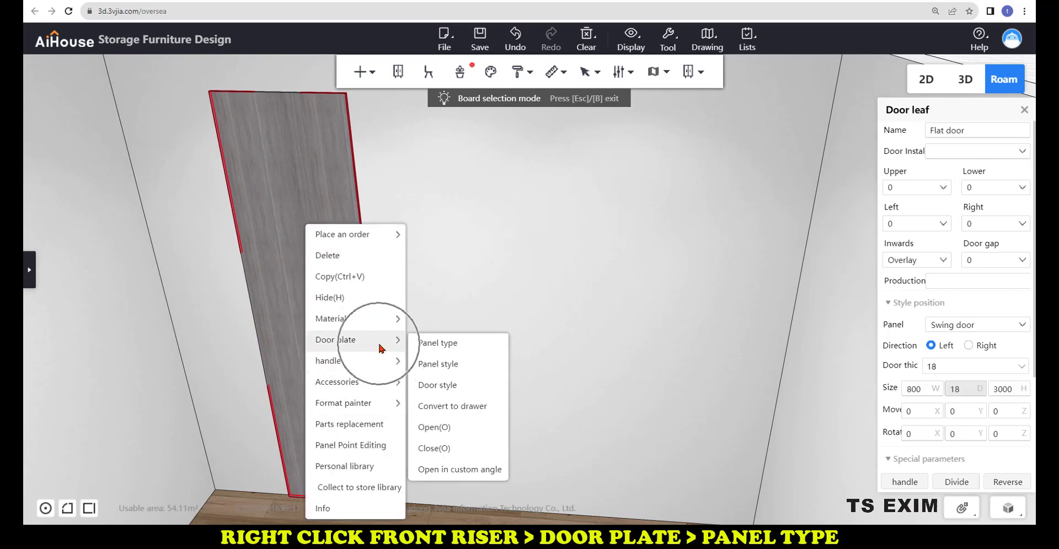
click(474, 349)
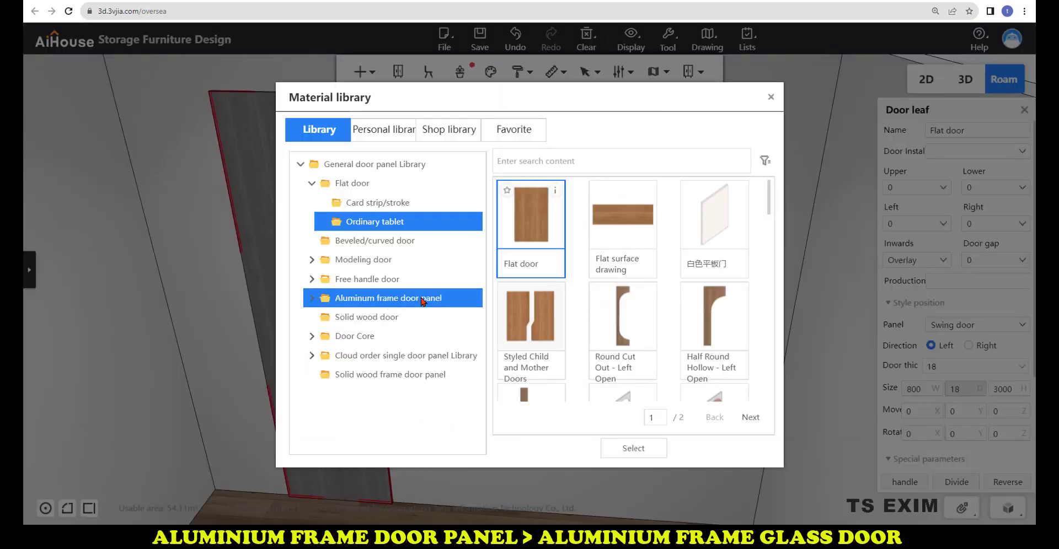
click(423, 299)
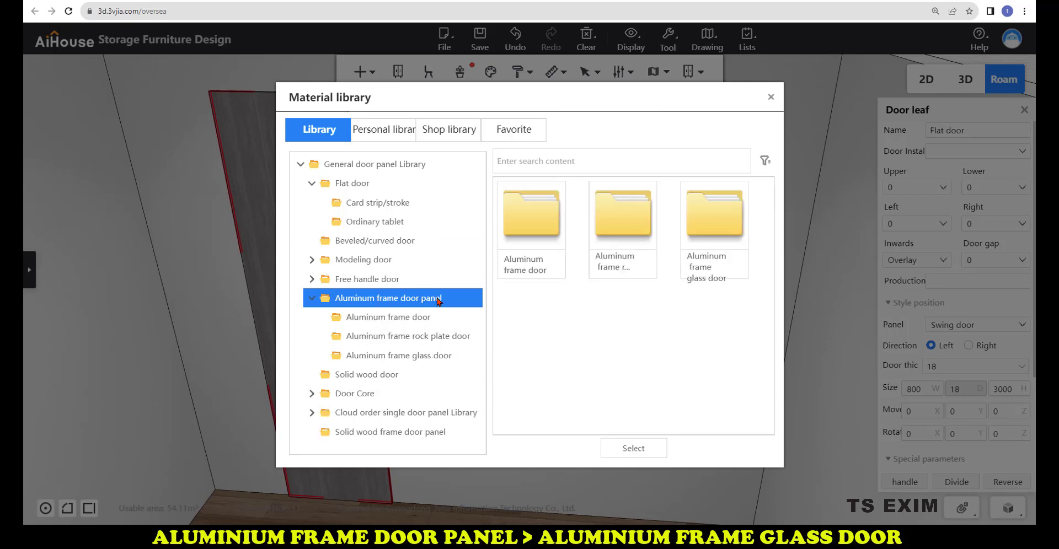
click(468, 360)
click(469, 358)
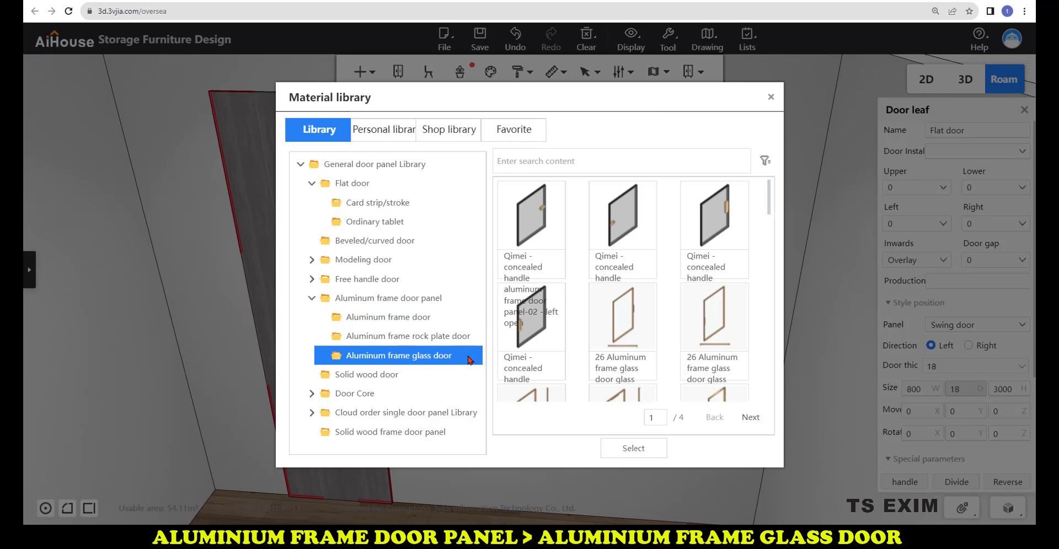
Step: Apply the Metal glass door with narrow frame model to the door panel
scroll(734, 259, down, 1)
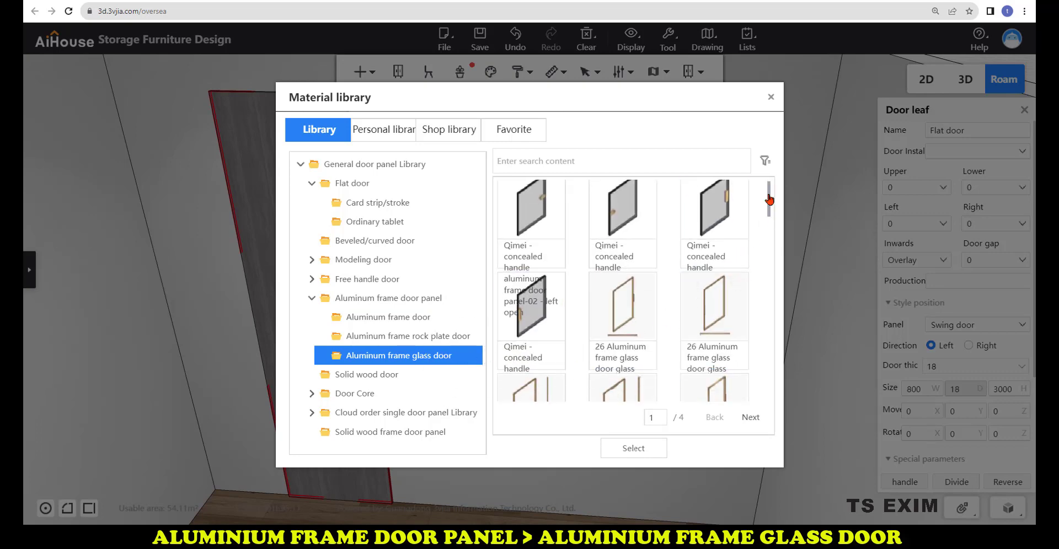
drag(771, 204, 771, 334)
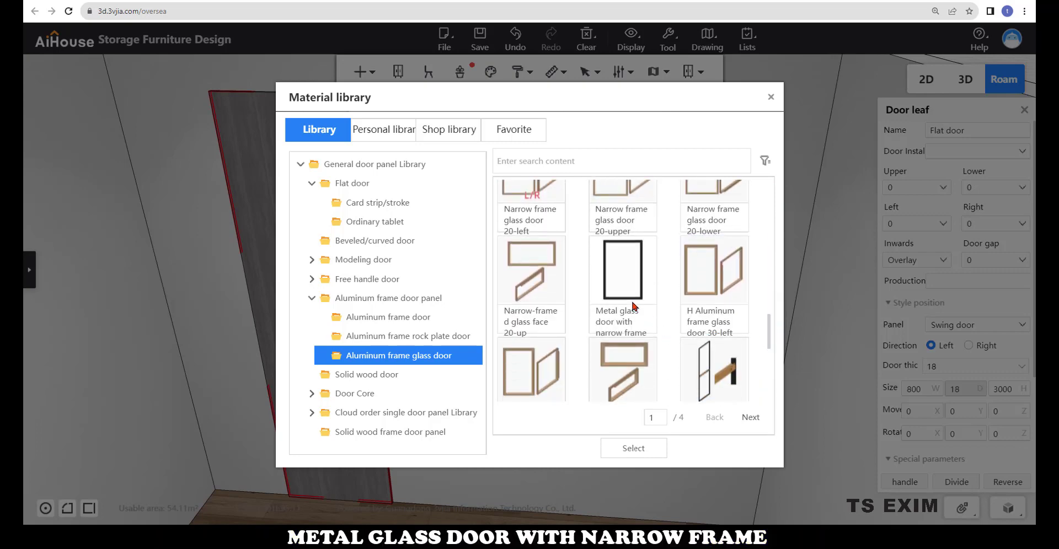
mouse_move(650, 252)
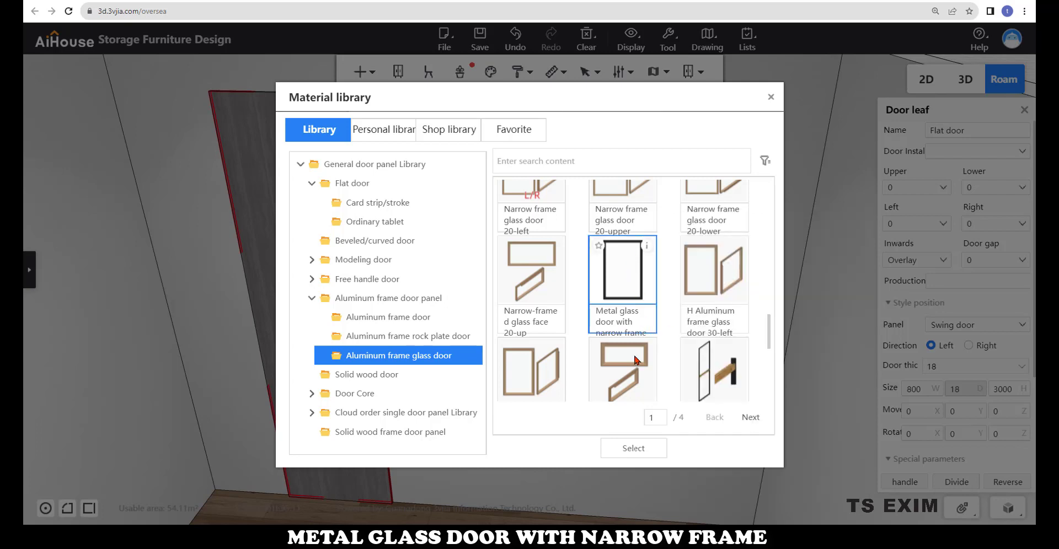
click(642, 452)
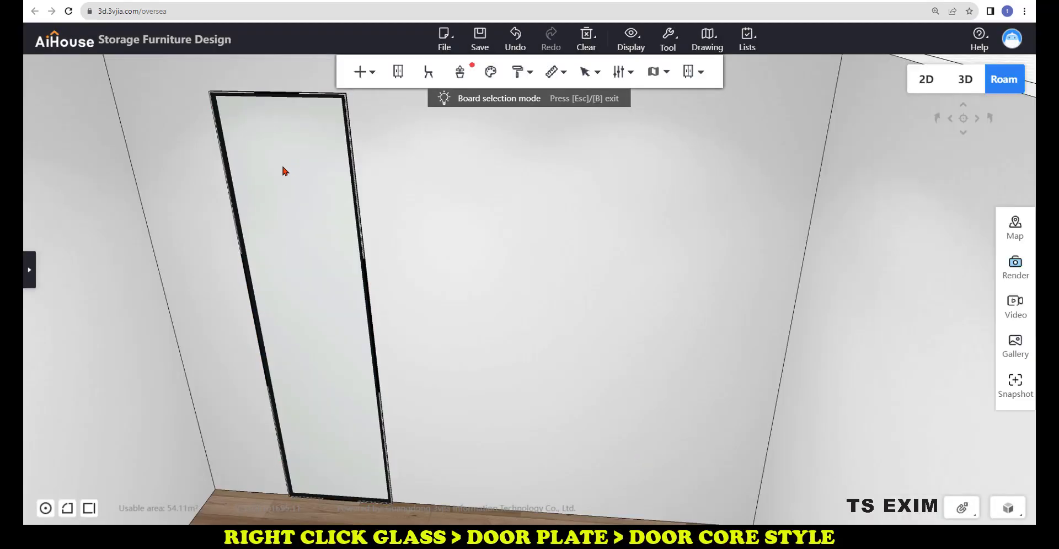
Step: Change the door's clear glass core to Large wave Changhong glass door core from the Glass category of Door Core
right_click(282, 167)
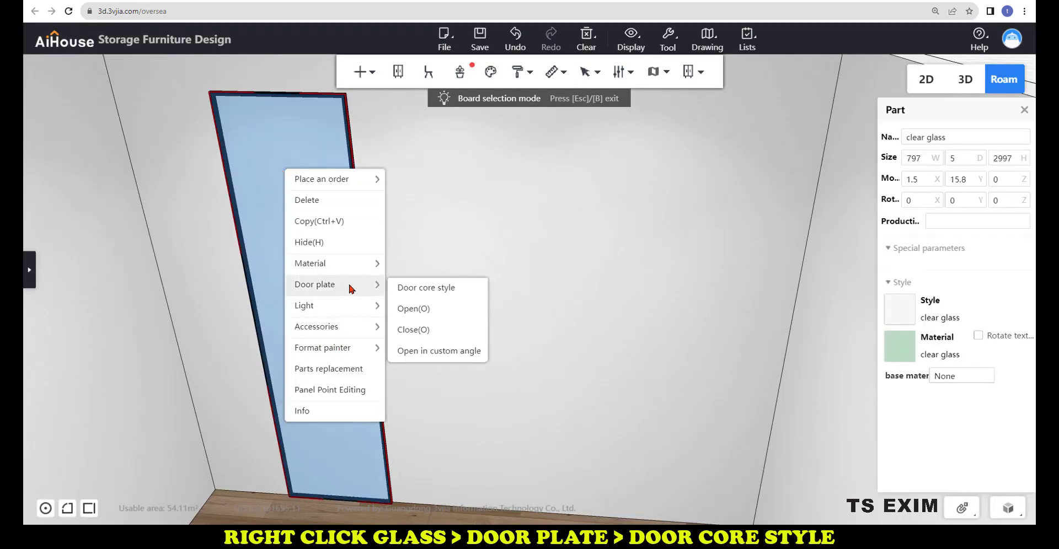
click(464, 291)
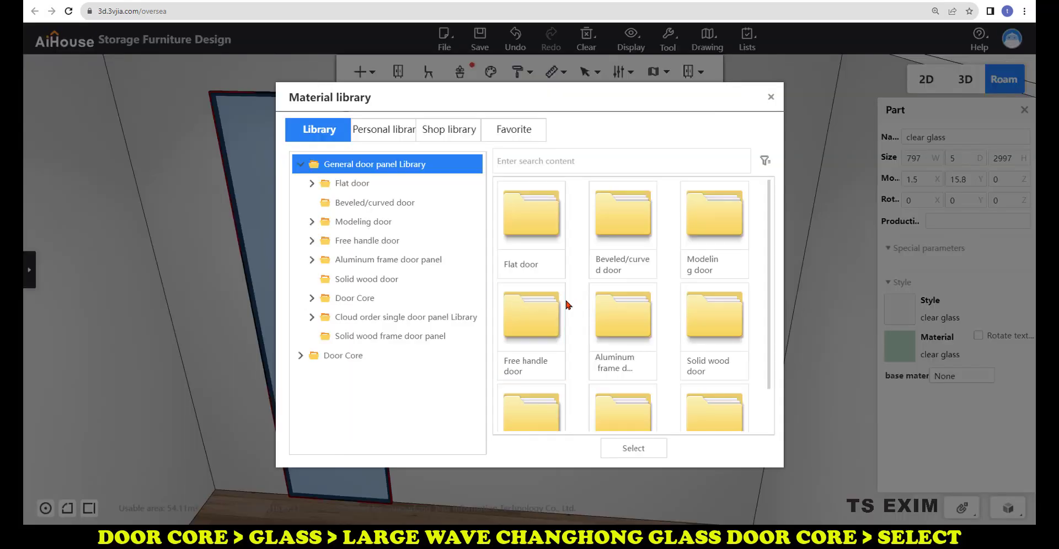
click(395, 304)
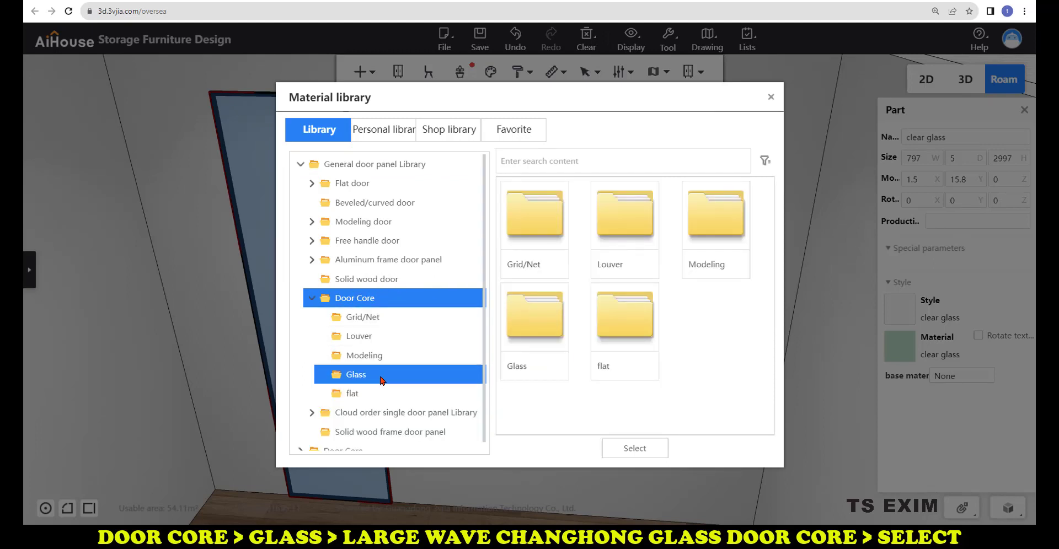
click(381, 380)
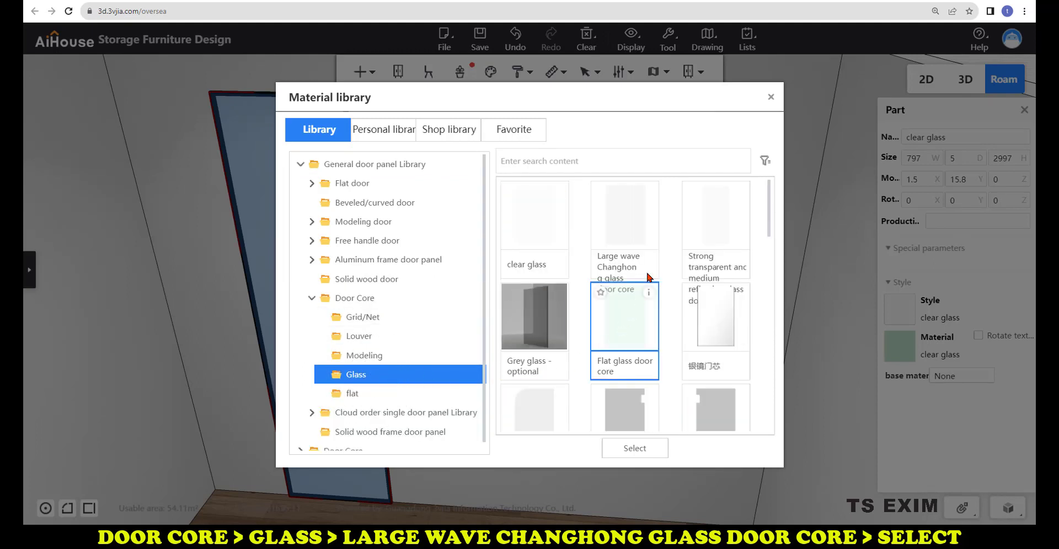
mouse_move(649, 189)
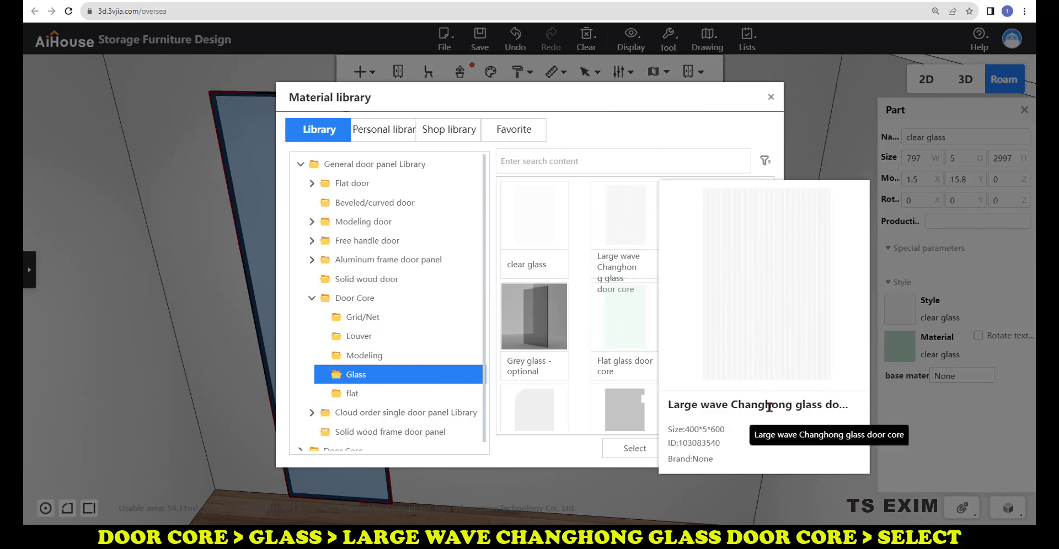
click(602, 256)
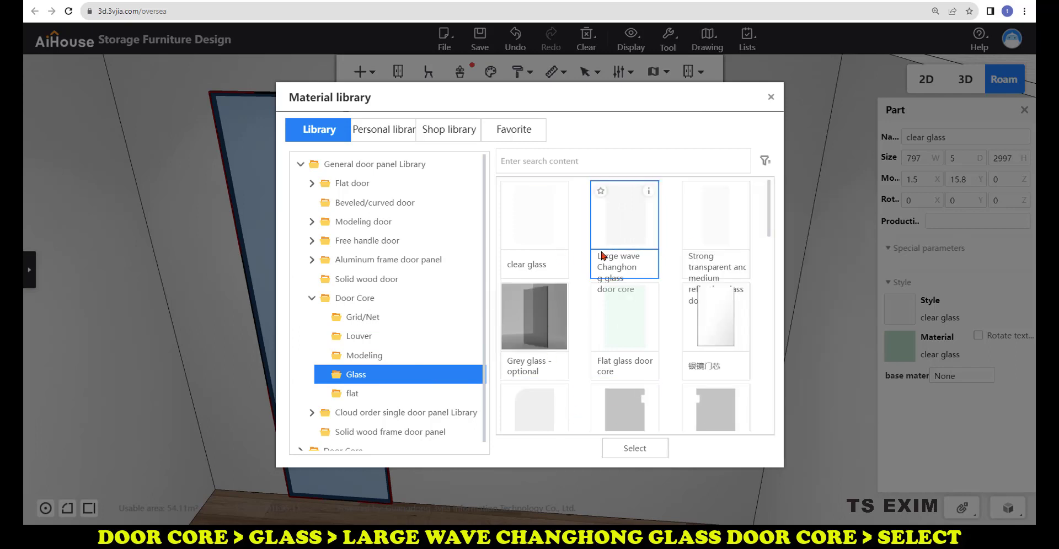
click(634, 449)
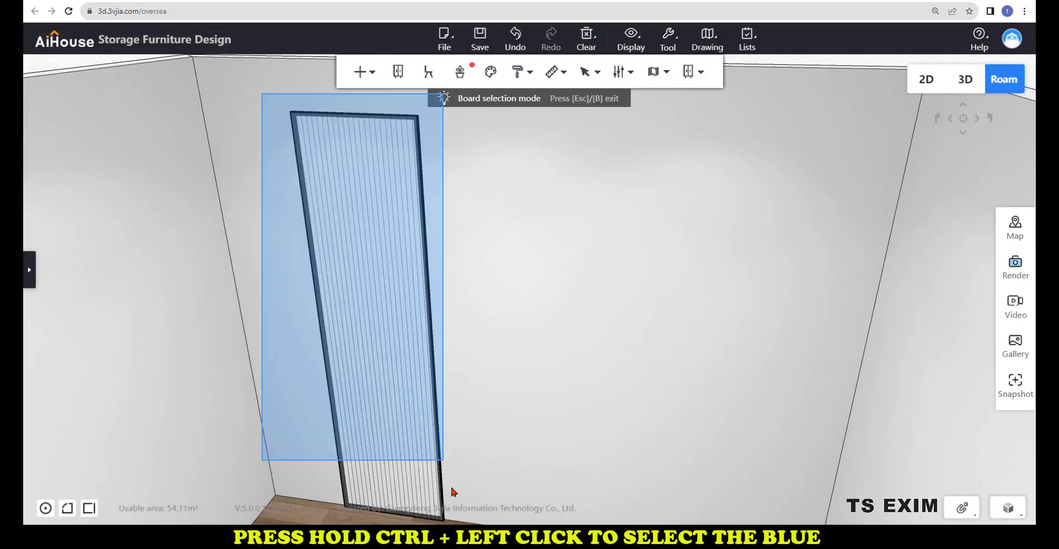
Step: Combine the frame and its fluted glass into a group named GLASS PARTITON 800x3000
ctrl+click(453, 494)
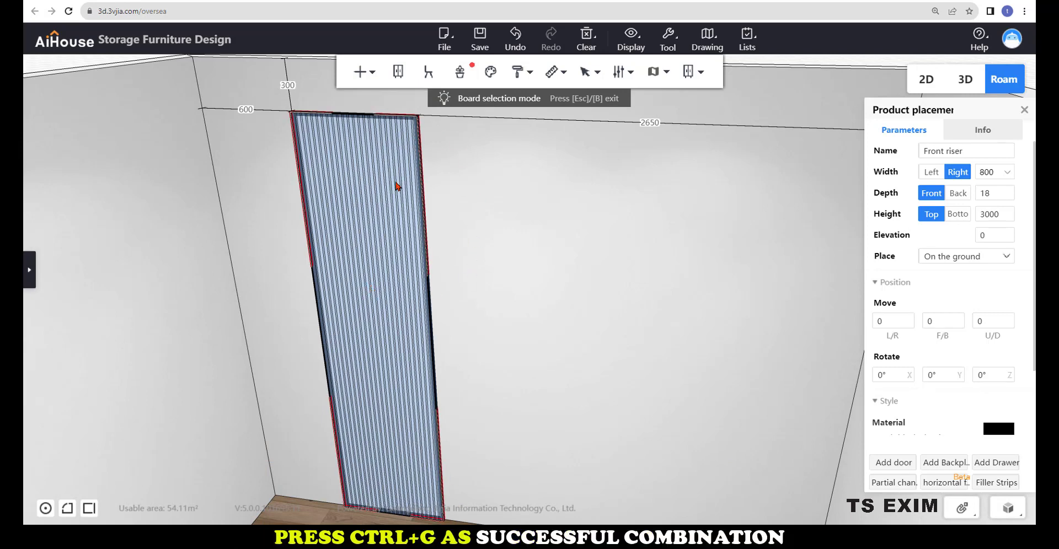
key(ctrl+g)
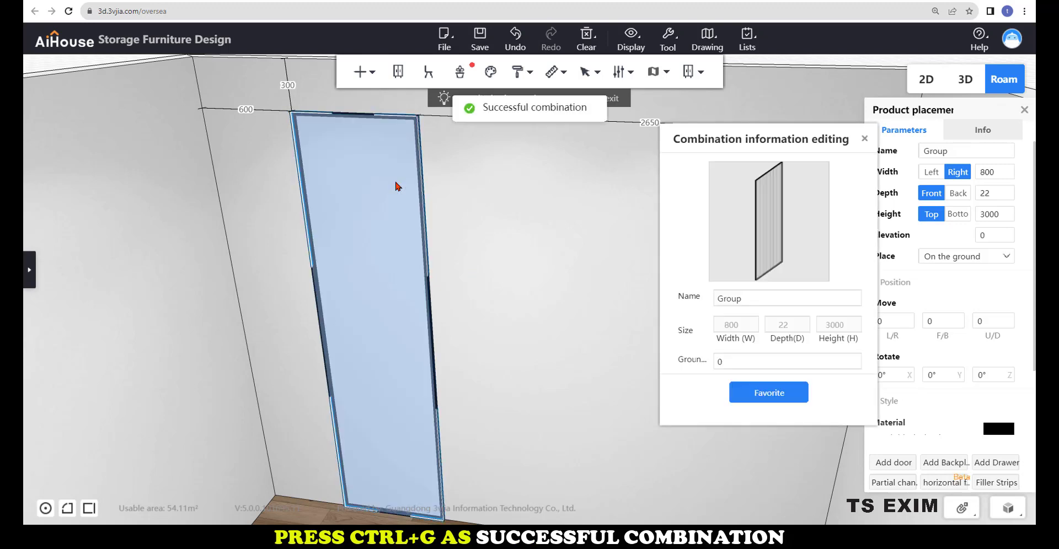
drag(565, 159, 523, 158)
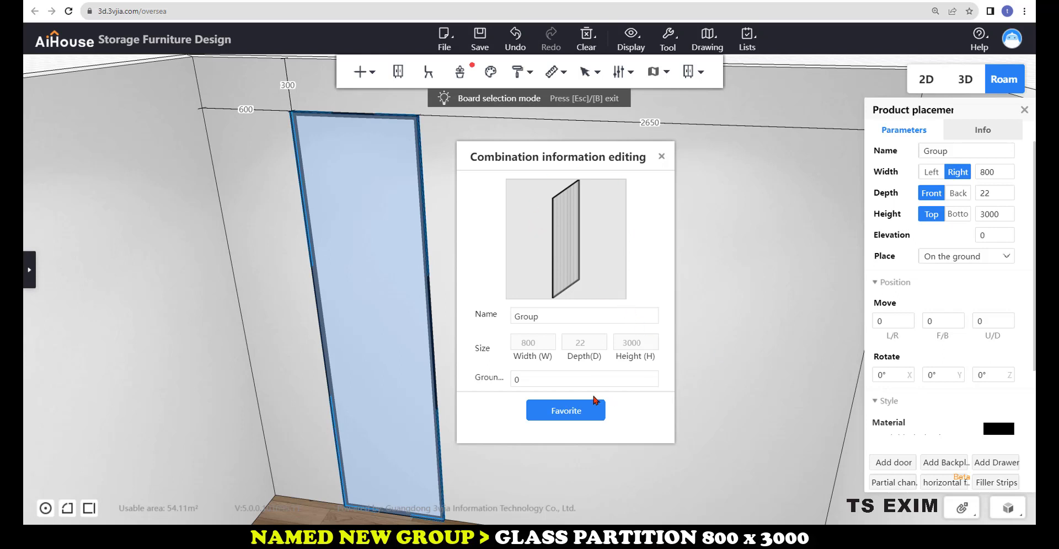
click(541, 317)
double_click(546, 319)
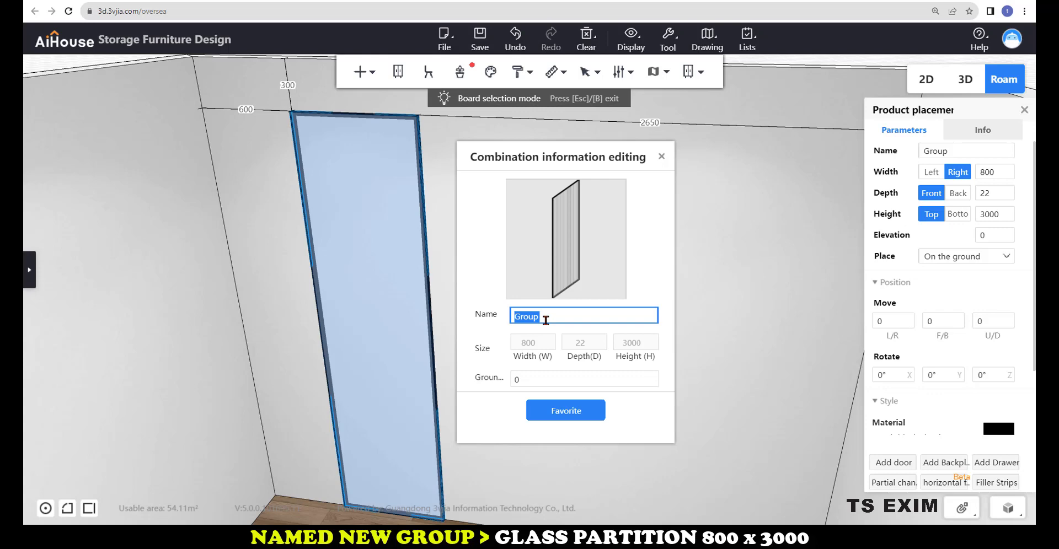
text(g)
key(BackSpace)
text(x3000)
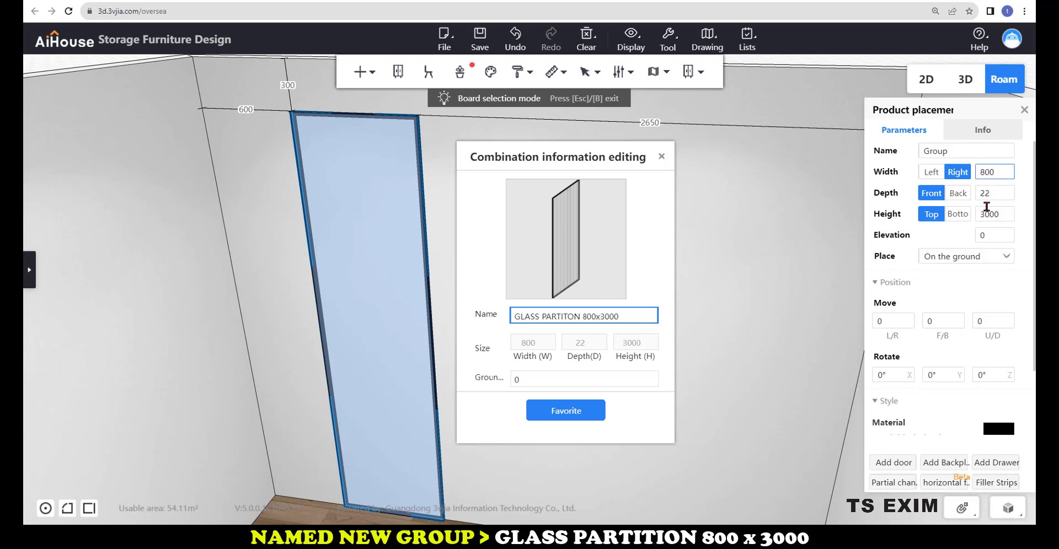
Step: Save the group as a favorite in a new collection category named CHANG PARTITION
click(580, 418)
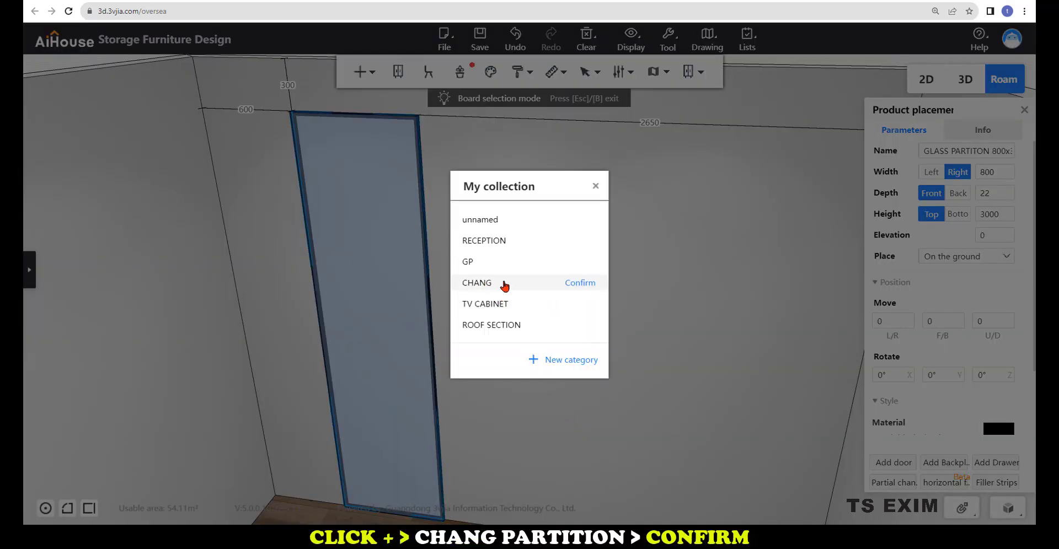
click(533, 361)
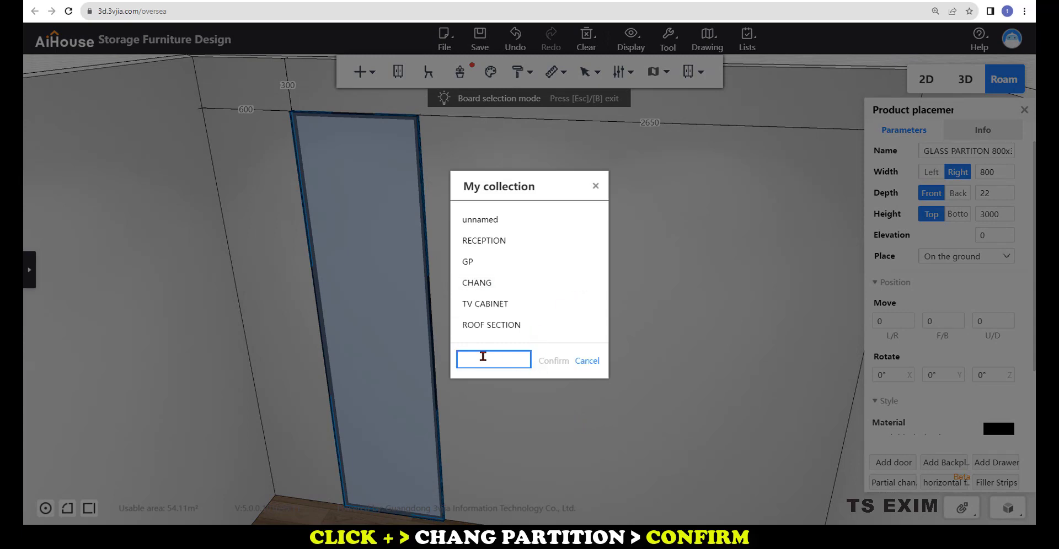
text(CH)
text(TION)
click(553, 362)
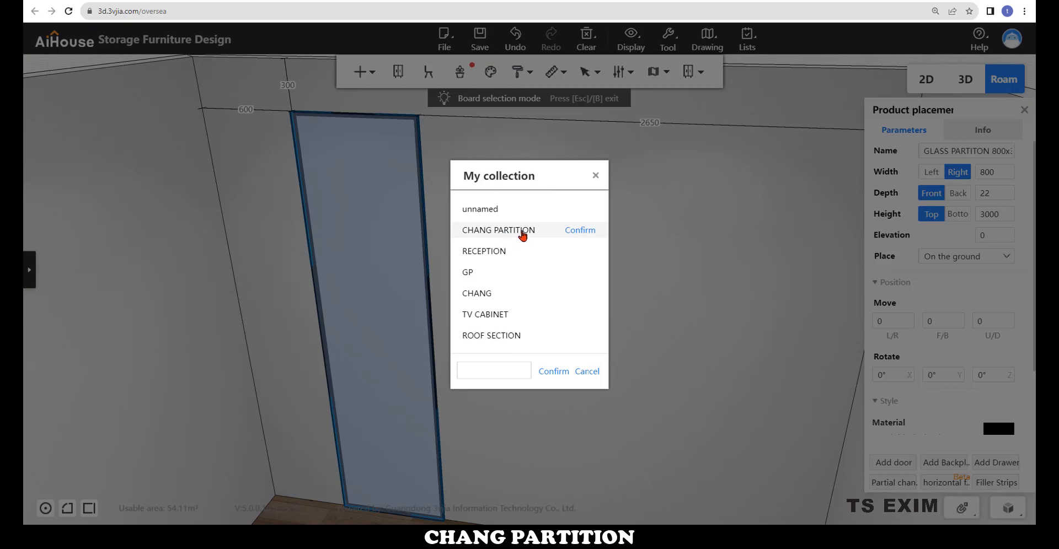
click(522, 234)
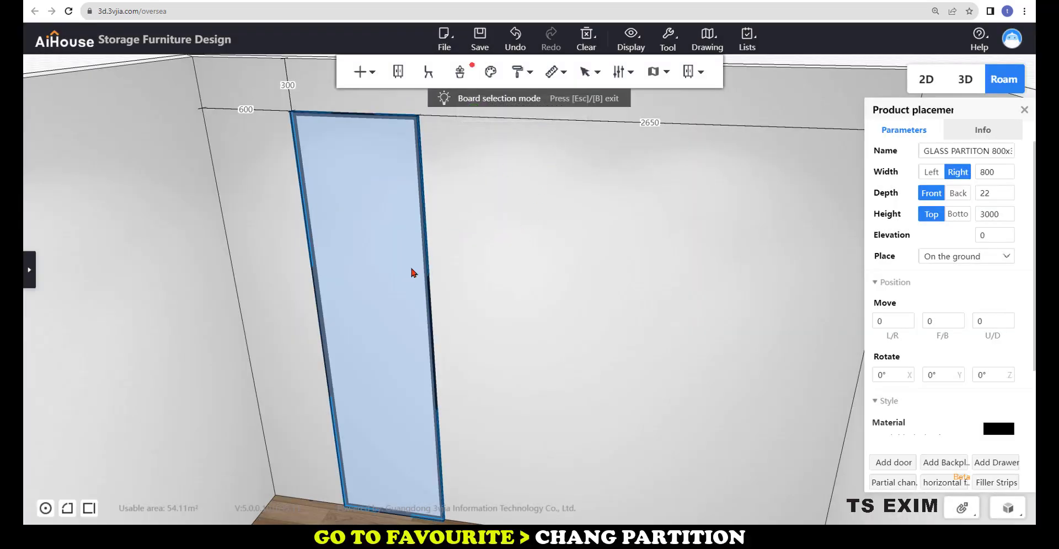
Step: Place a copy of the glass partition from the CHANG PARTITION favorites along the wall beside the original
click(32, 280)
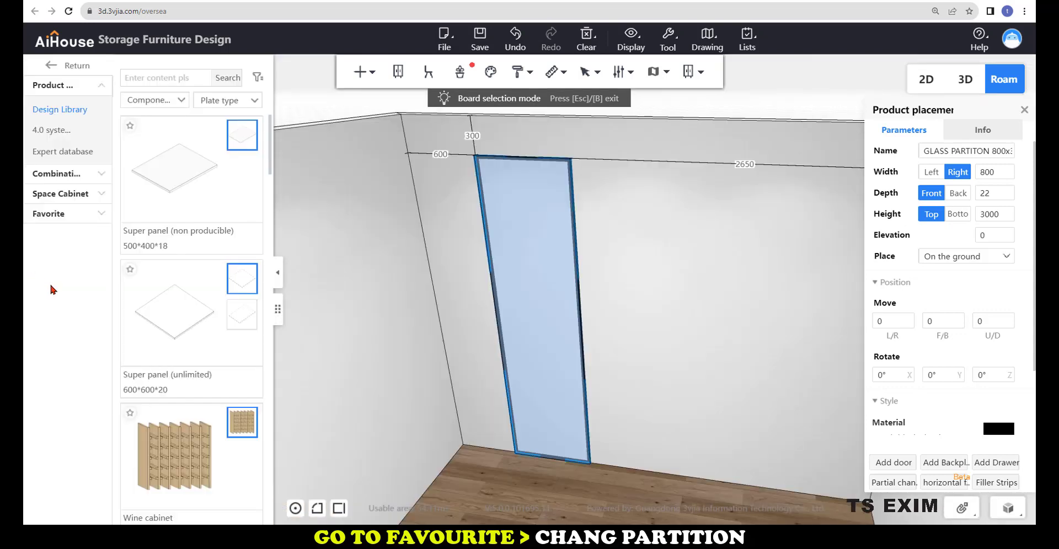
click(74, 219)
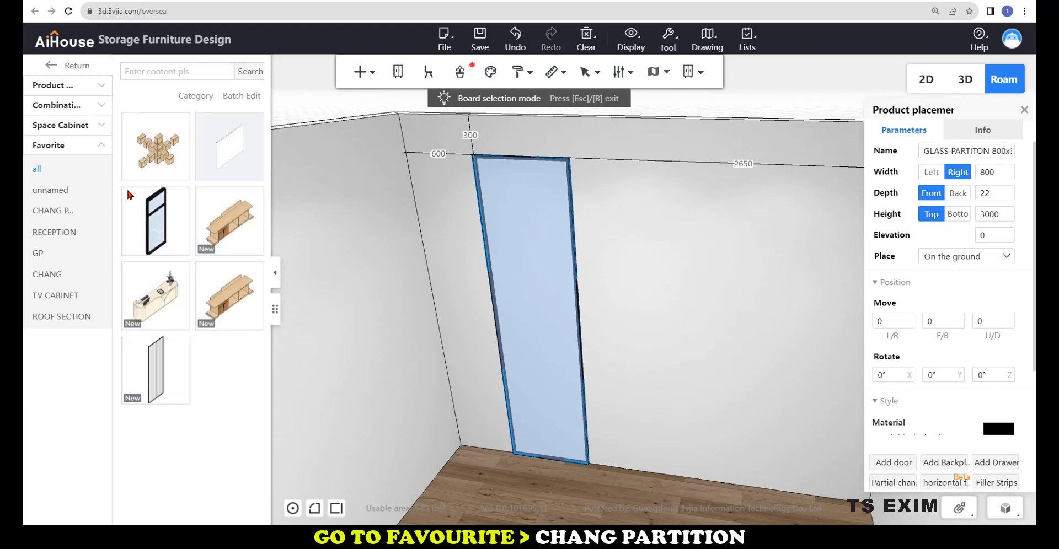
click(66, 218)
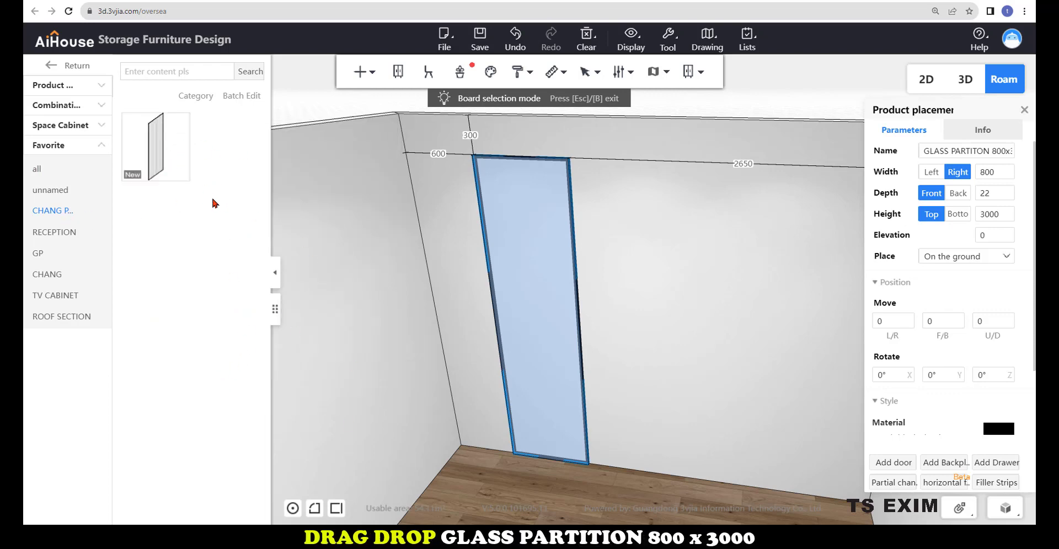
drag(164, 158, 713, 396)
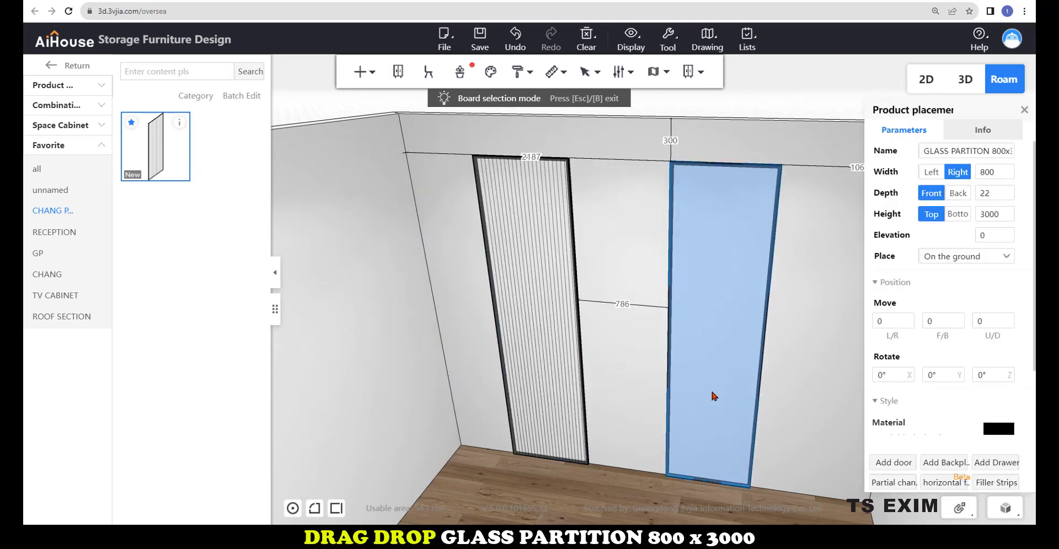
Step: Select the newly placed glass partition and reposition it in the room with the Move command
click(643, 413)
click(728, 378)
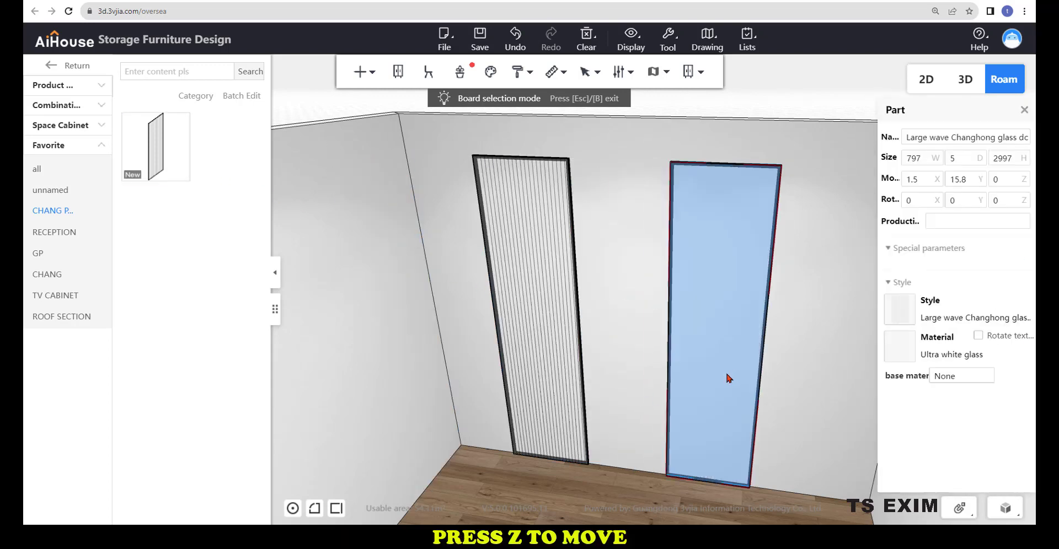
right_drag(844, 404, 697, 377)
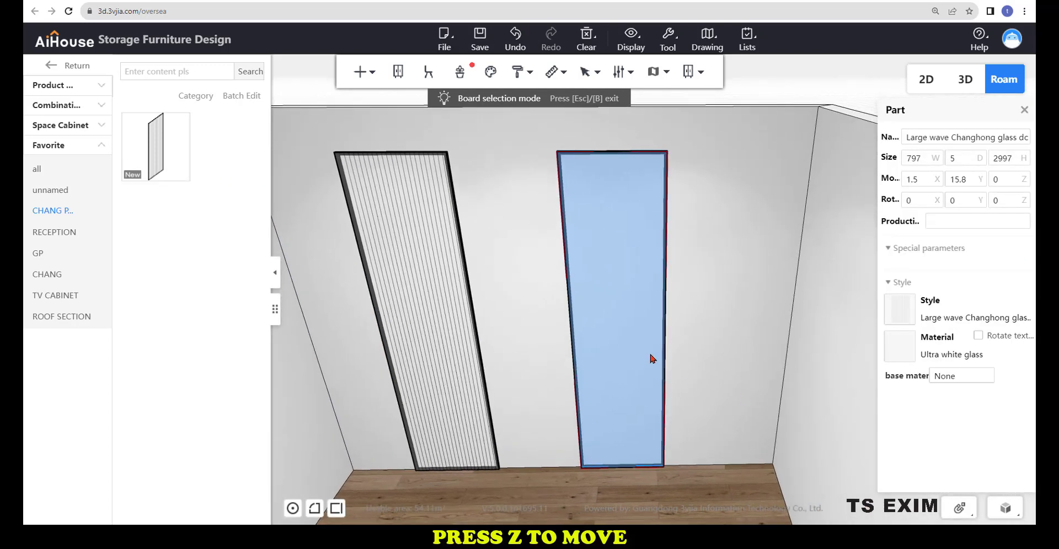
key(z)
mouse_move(695, 331)
mouse_down()
mouse_move(783, 334)
mouse_move(706, 339)
mouse_up()
click(676, 297)
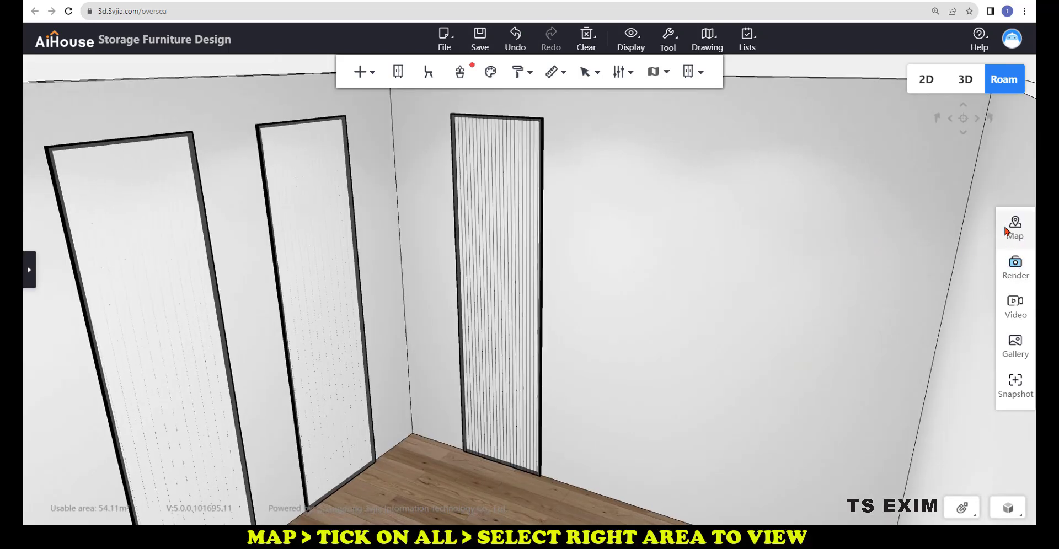
Step: Go to the living room area using the map of all rooms, and bring the TV cabinet and sofa into view
click(1015, 229)
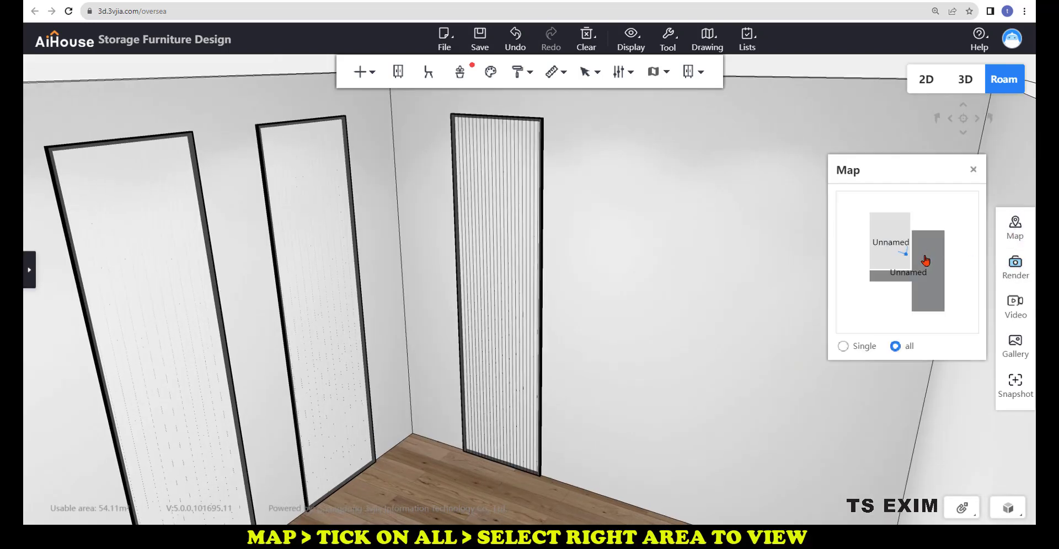
click(926, 260)
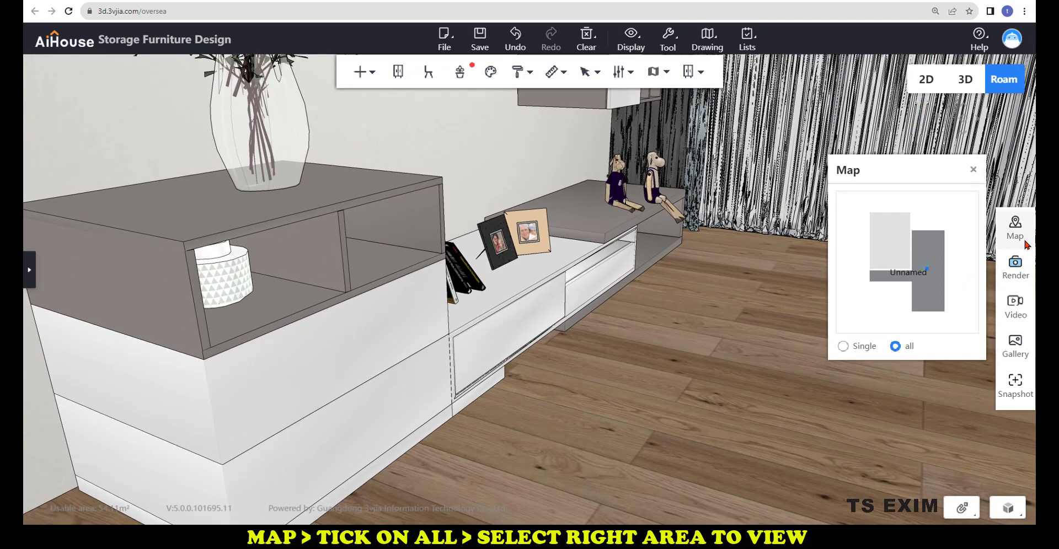
click(974, 170)
key(s)
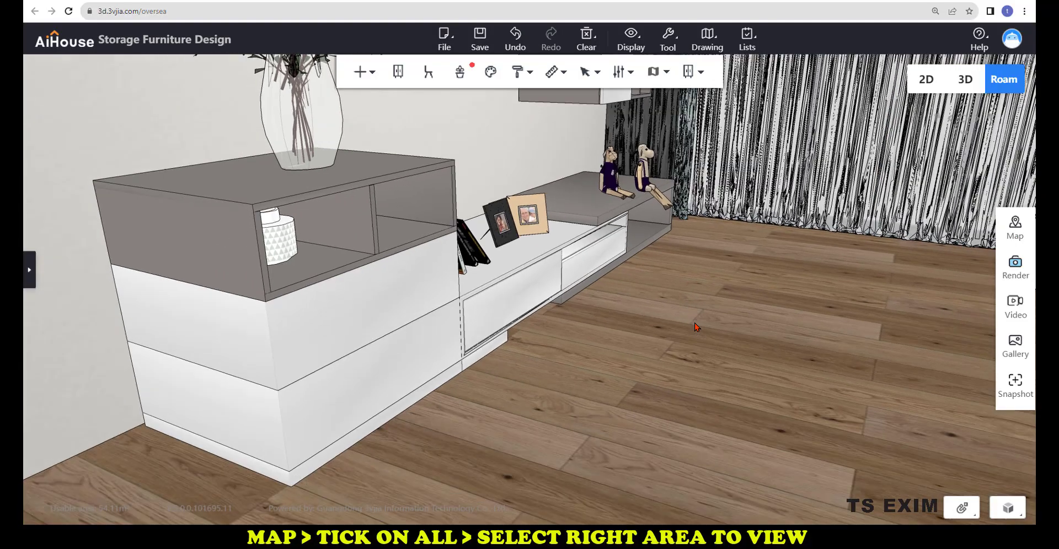
key(s)
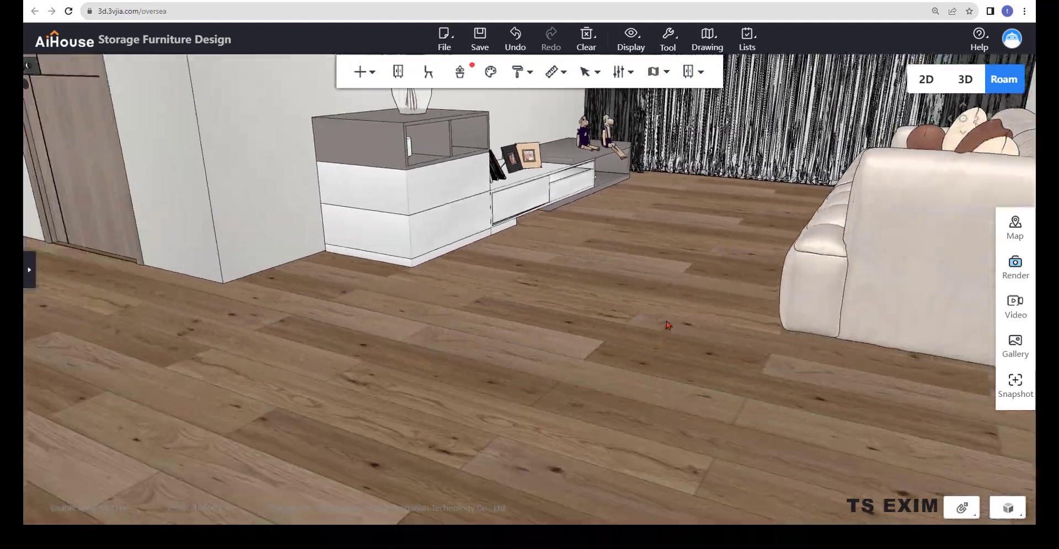
key(s)
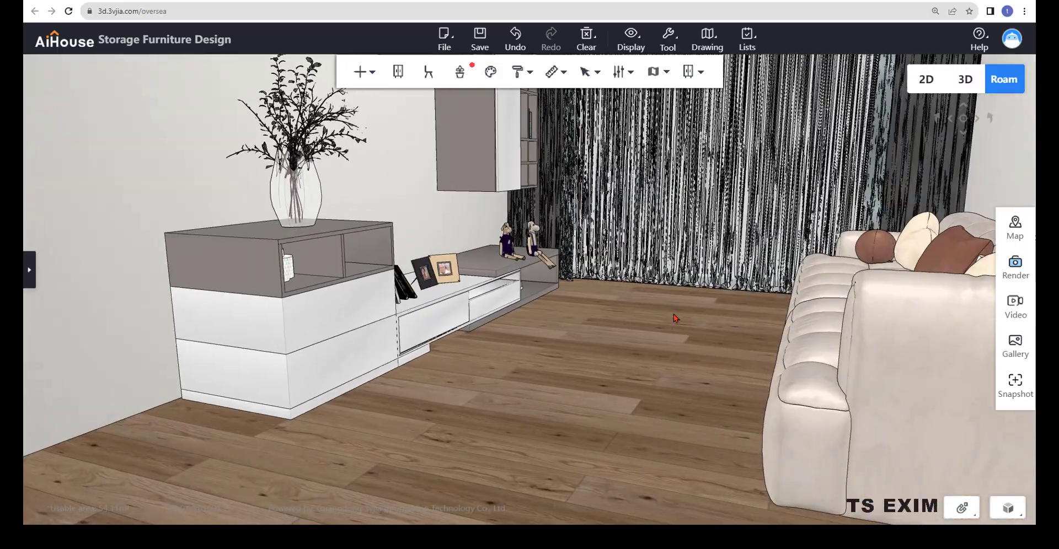
key(s)
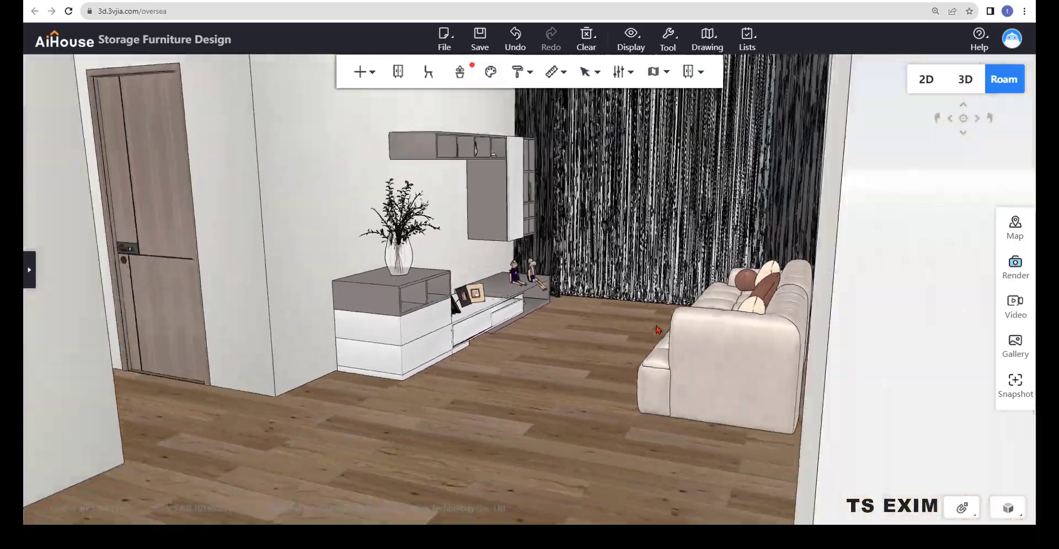
key(a)
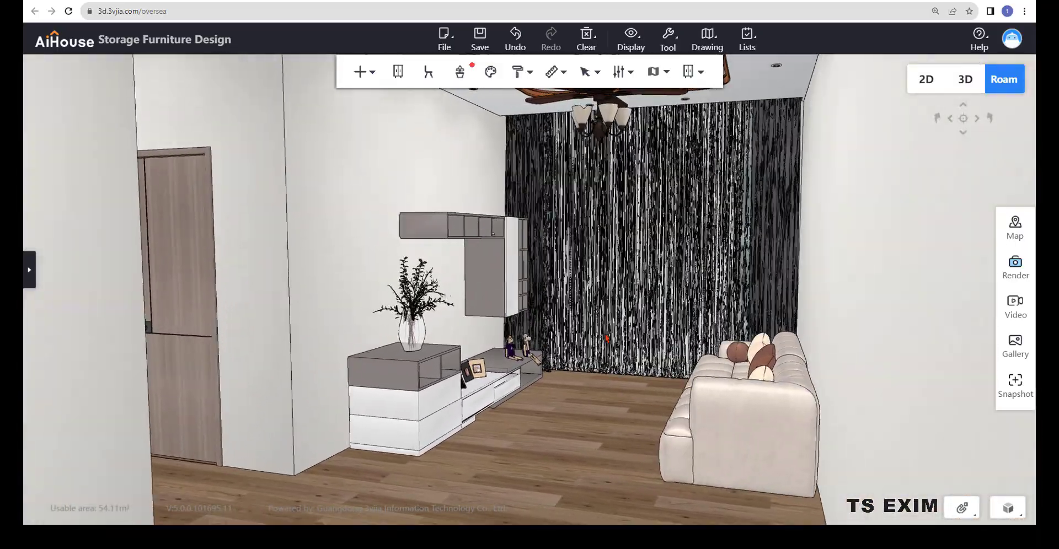
drag(607, 334, 615, 371)
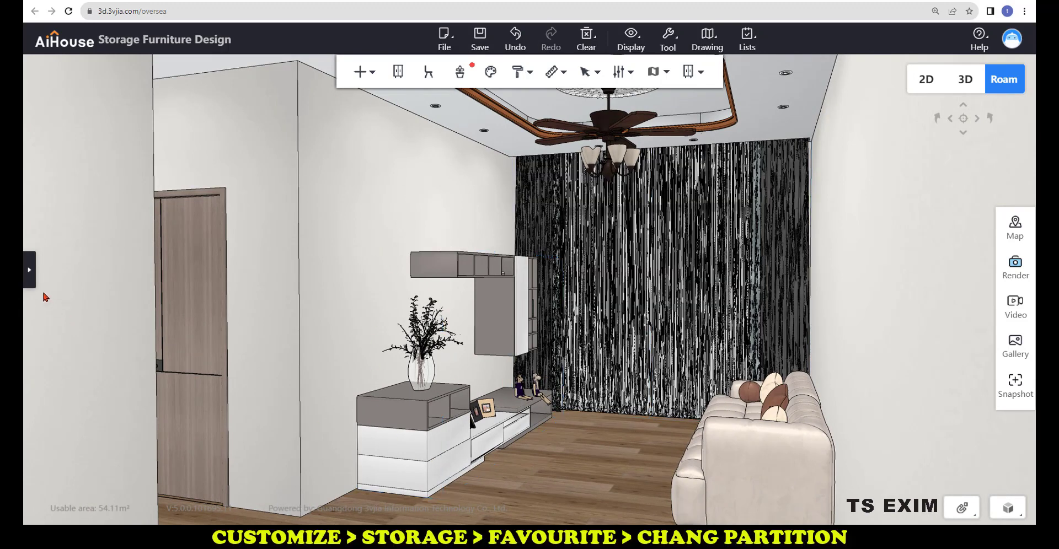
Step: Show the CHANG PARTITION favorites in the Storage customization library
click(29, 270)
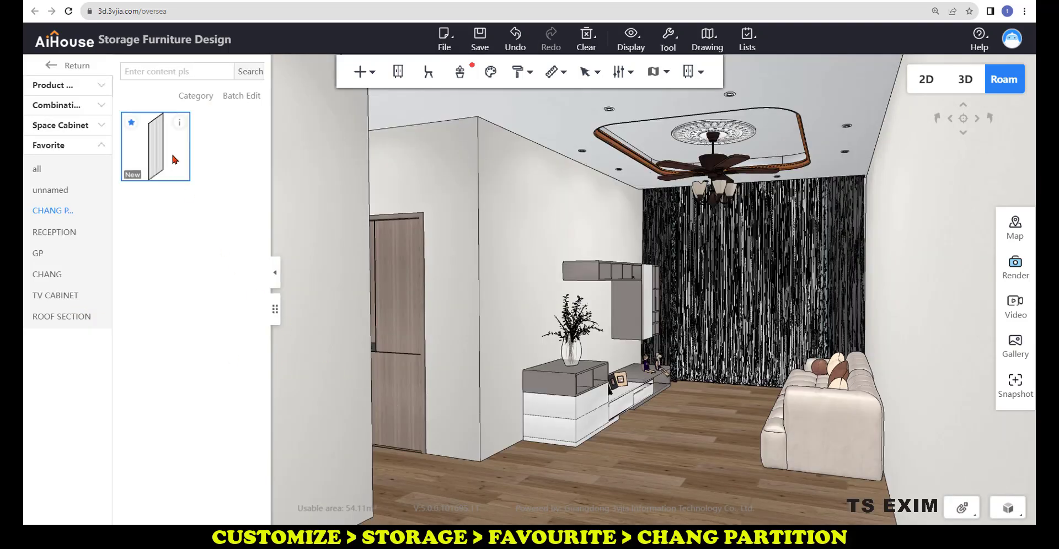
click(75, 66)
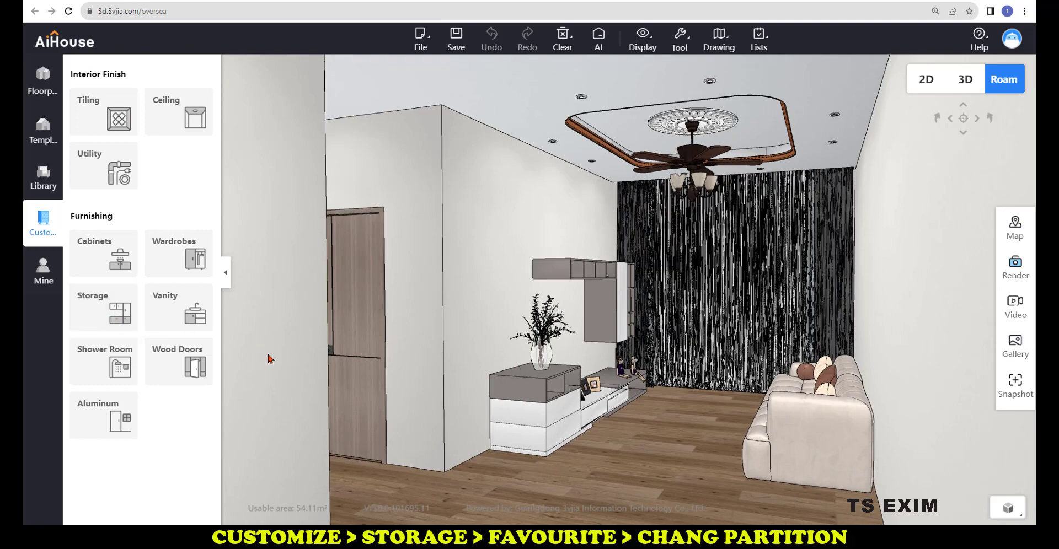
drag(270, 359, 267, 354)
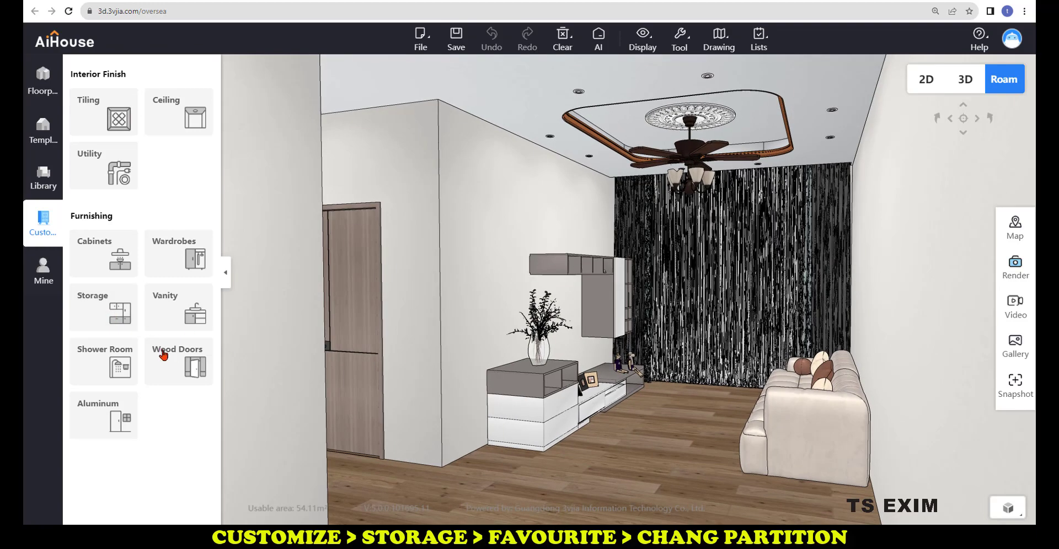
click(97, 309)
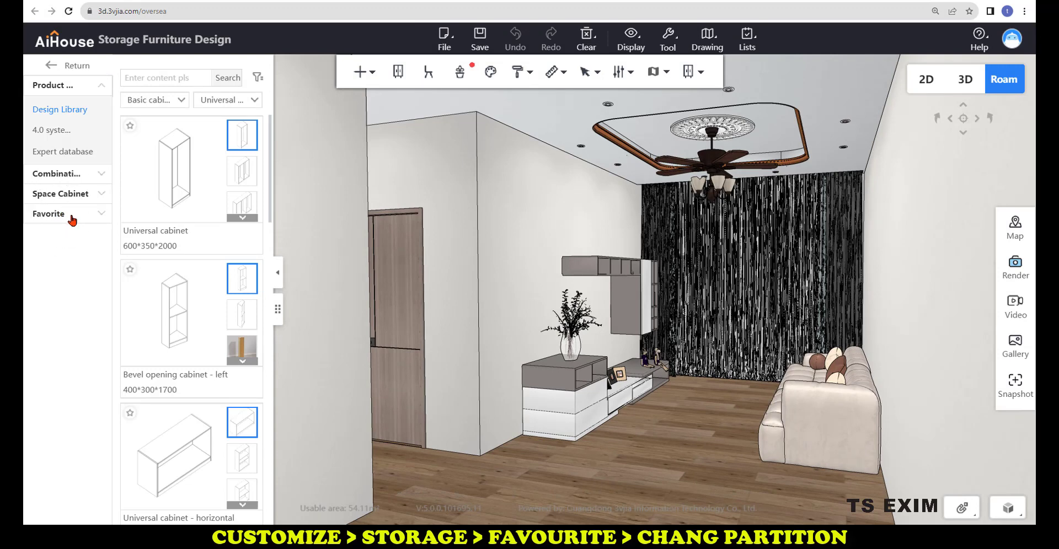
click(72, 219)
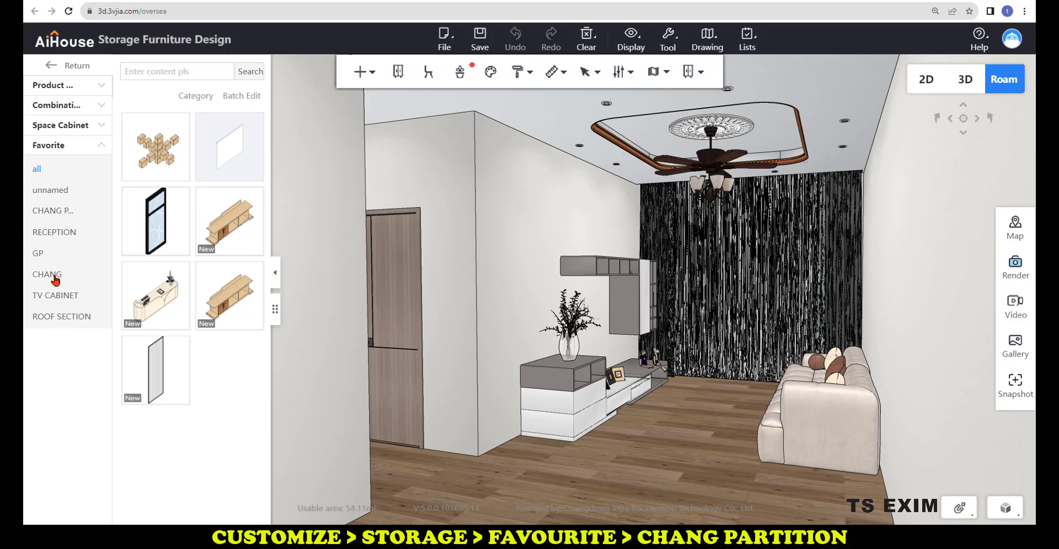
click(58, 213)
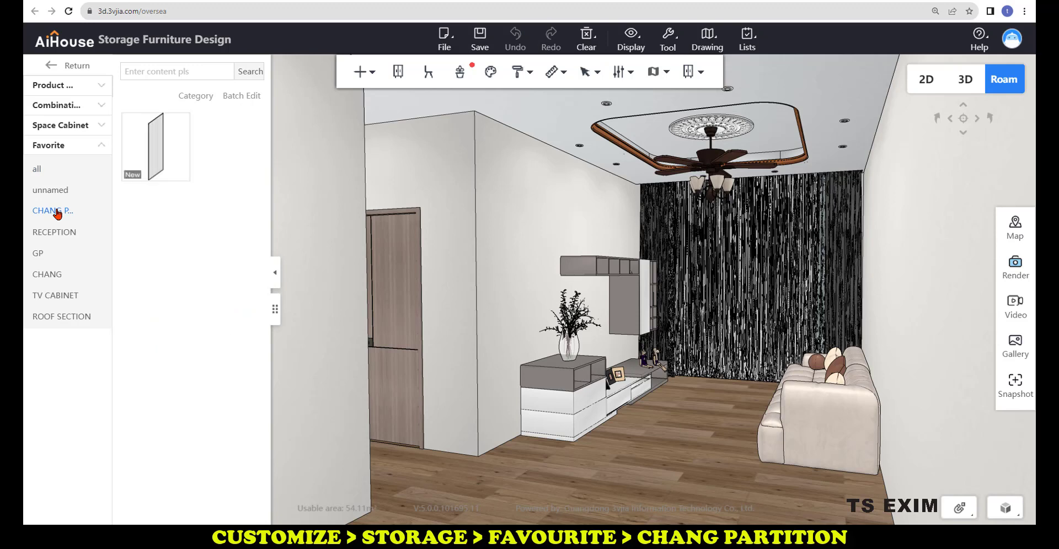
Step: Place the favorite 800 by 3000 glass partition on the end face of the wall beside the TV cabinet
mouse_move(178, 130)
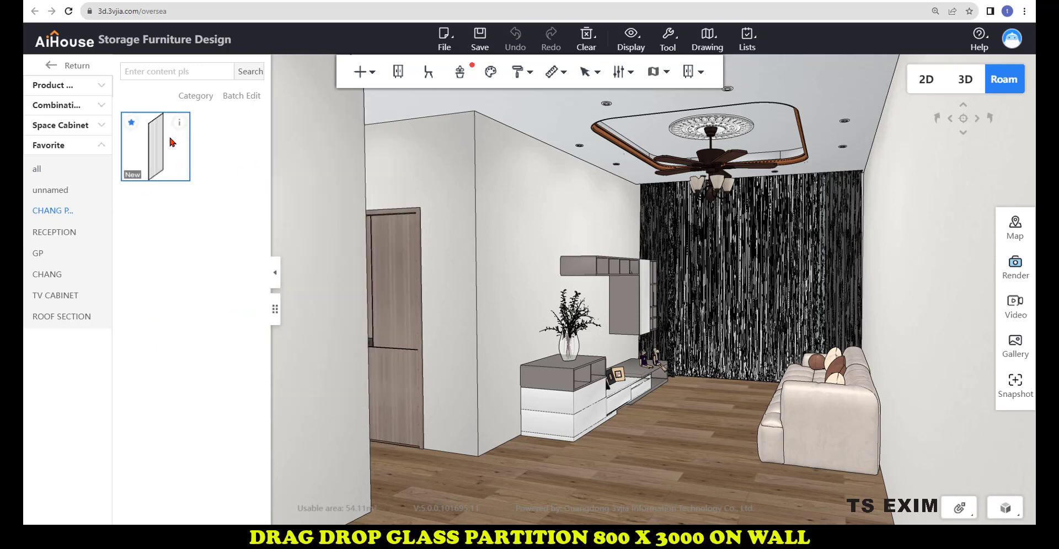
drag(193, 164, 479, 380)
drag(362, 248, 402, 239)
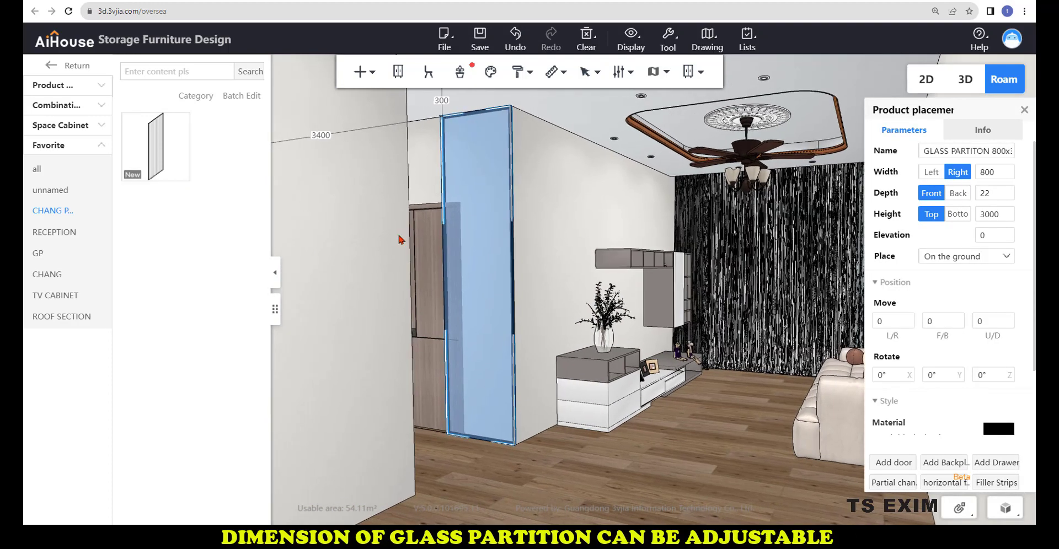
Step: Shift the glass partition sideways past the wall corner by adding 800 to its 3400 wall distance
click(321, 137)
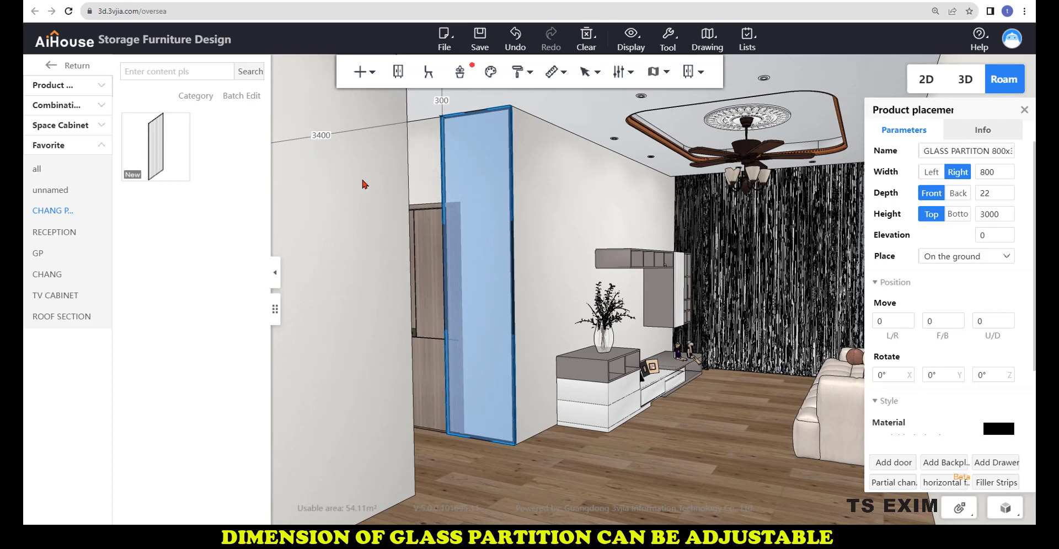
text(+800)
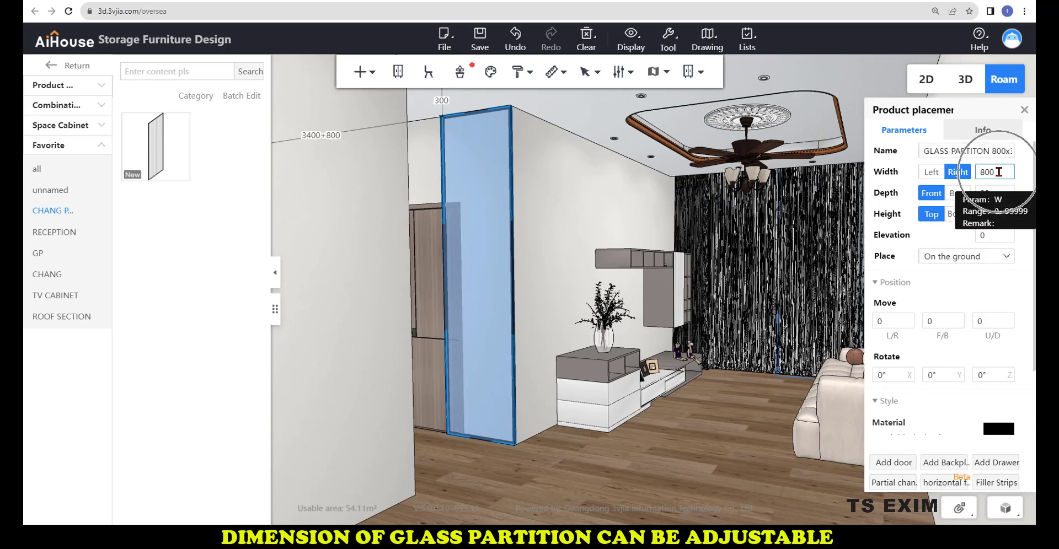
click(339, 137)
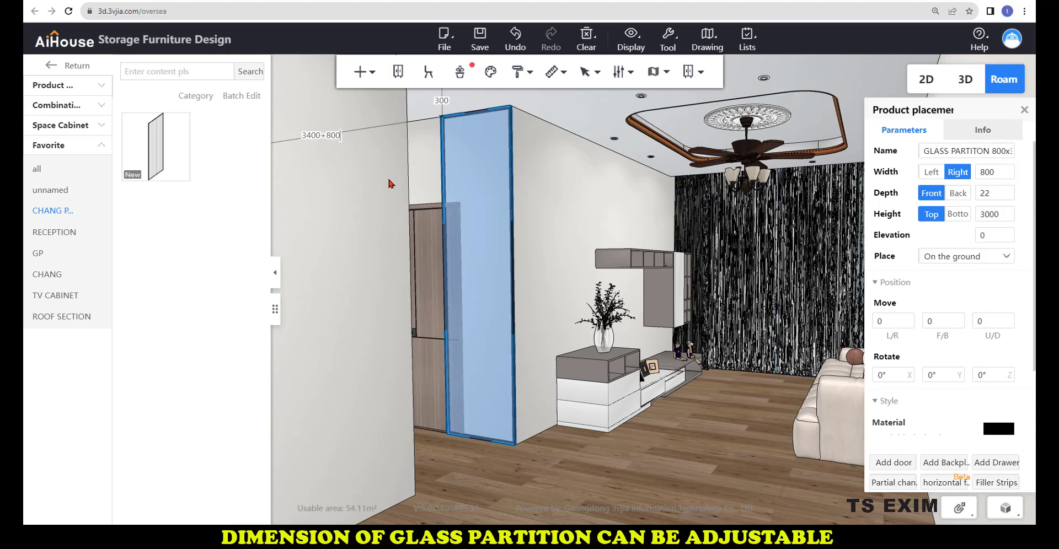
key(Return)
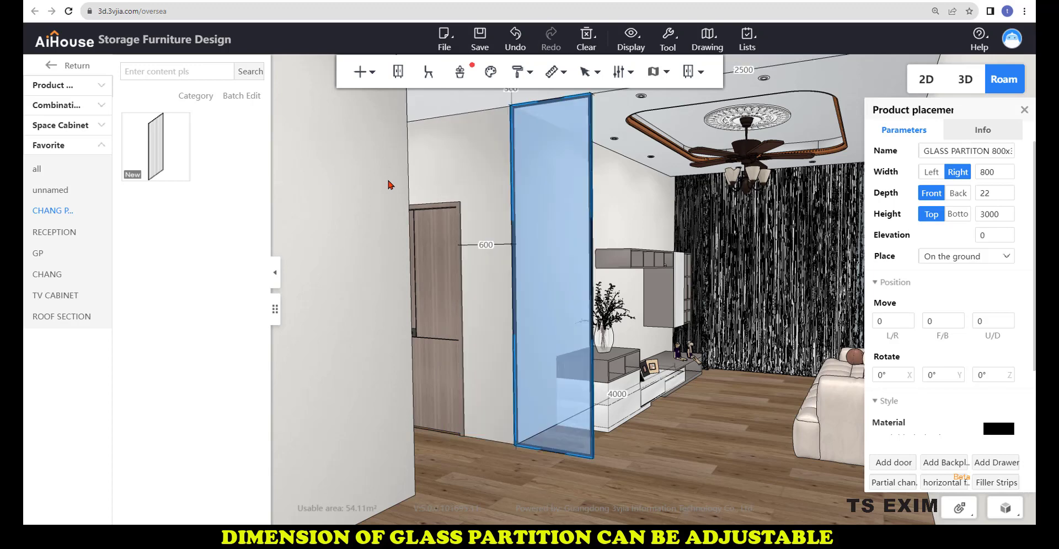
Step: Move the glass partition 18 toward the curtained wall by subtracting 18 from its 4000 distance, and deselect it
click(617, 394)
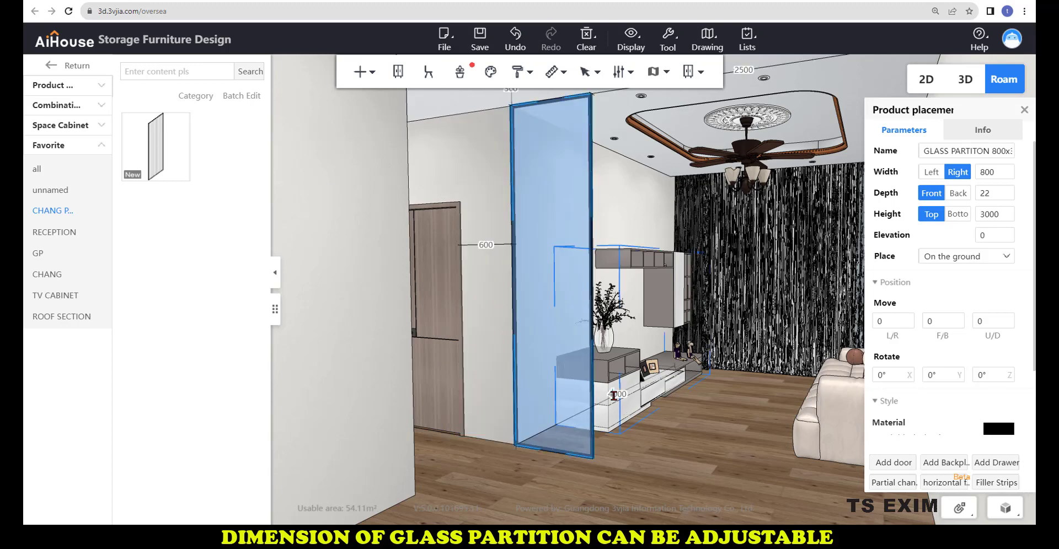
click(626, 395)
text(-80)
key(BackSpace)
key(BackSpace)
text(18)
key(Return)
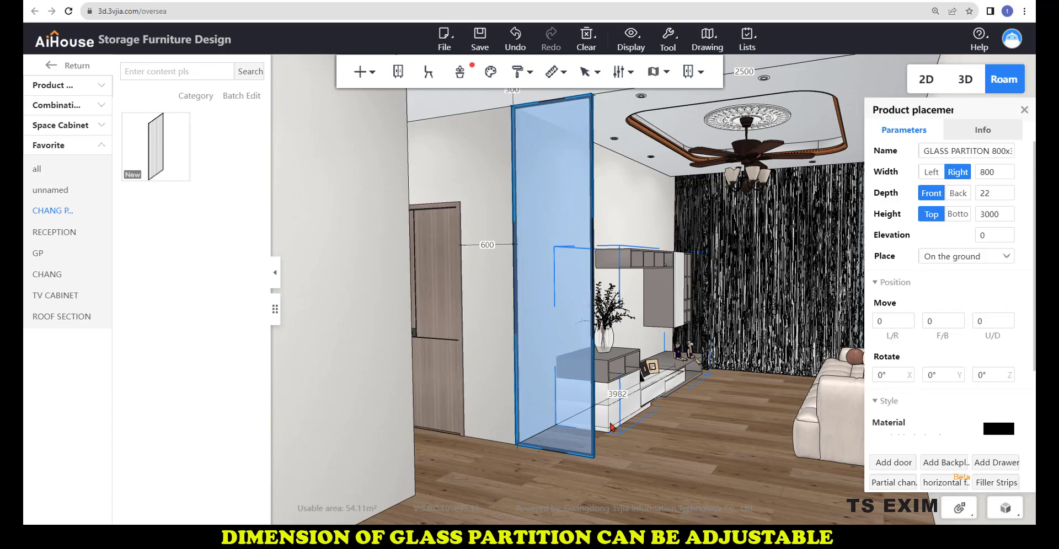
click(652, 452)
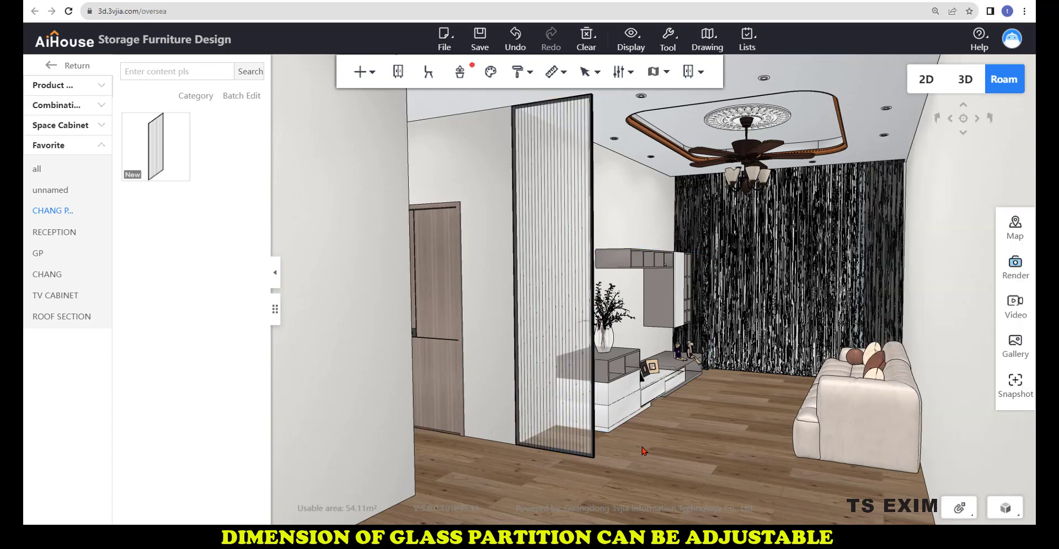
drag(644, 451, 666, 461)
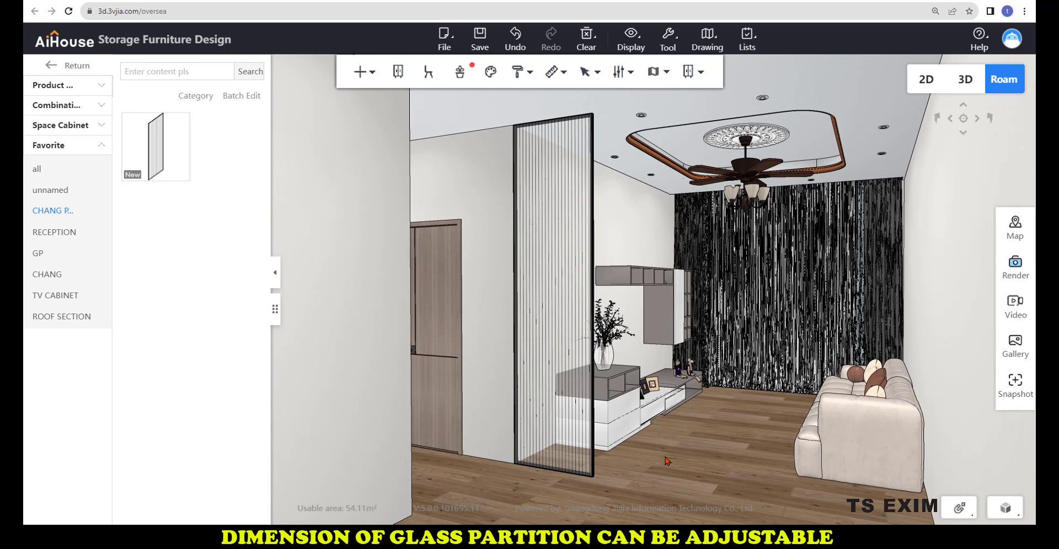
Step: Set the width of the living room partition's glass door leaf to 1000 and deselect it
click(593, 476)
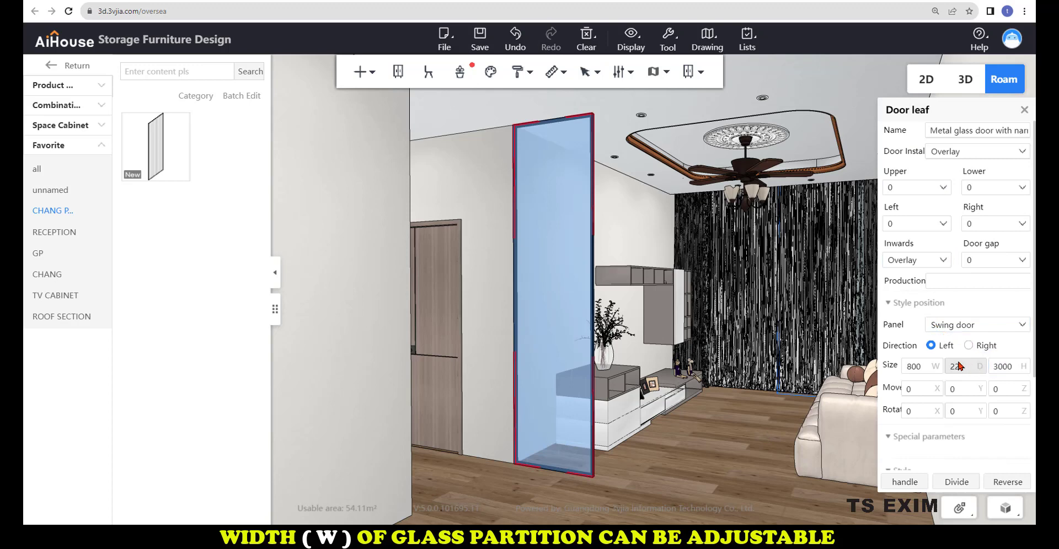
click(922, 366)
drag(922, 366, 898, 374)
text(10)
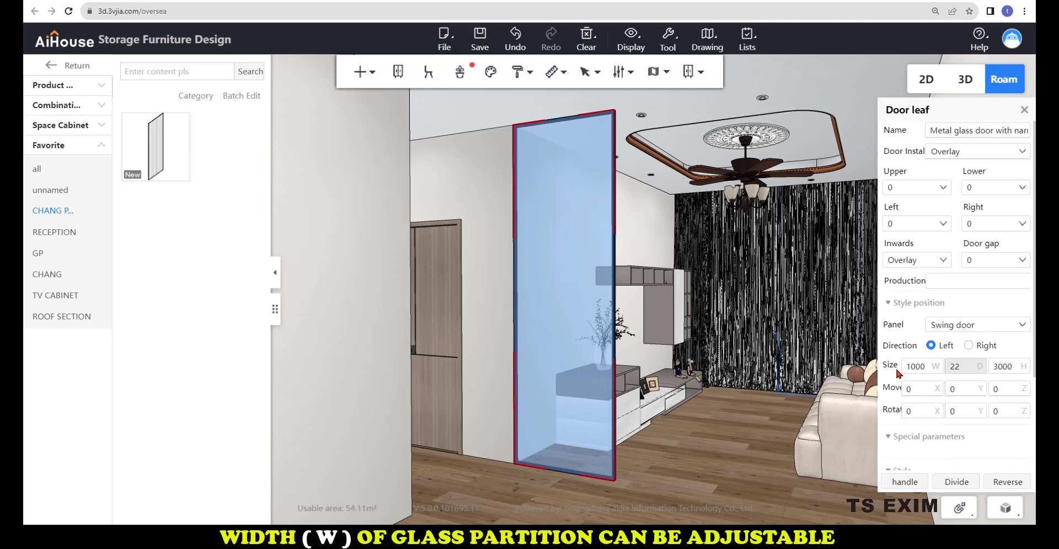
click(682, 452)
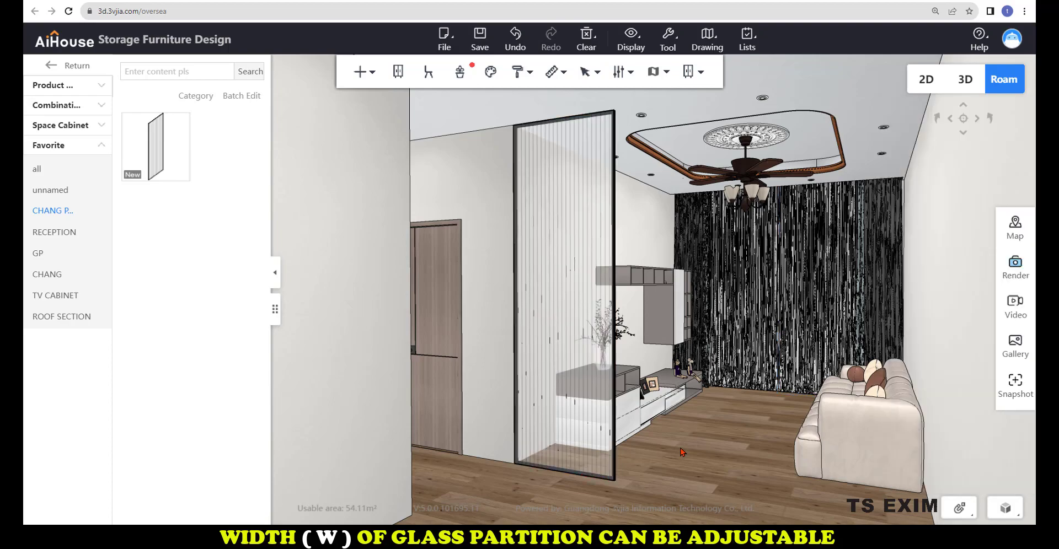
drag(683, 453, 701, 452)
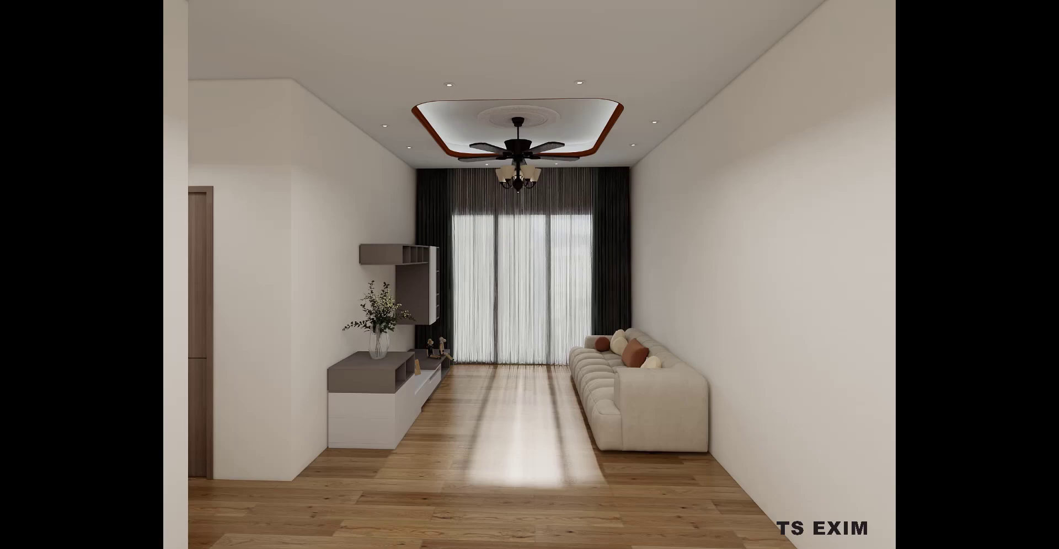